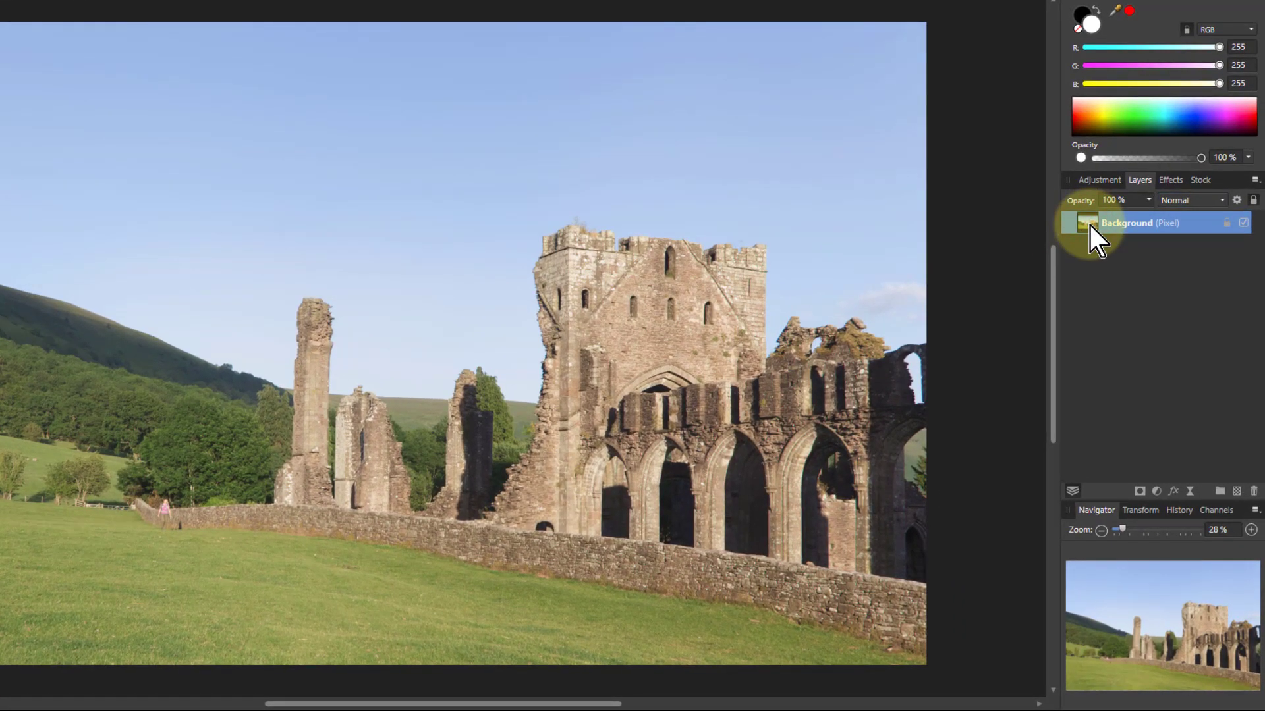
- Try a lower-opacity Multiply duplicate of the Background layer, then delete it
key(ctrl+j)
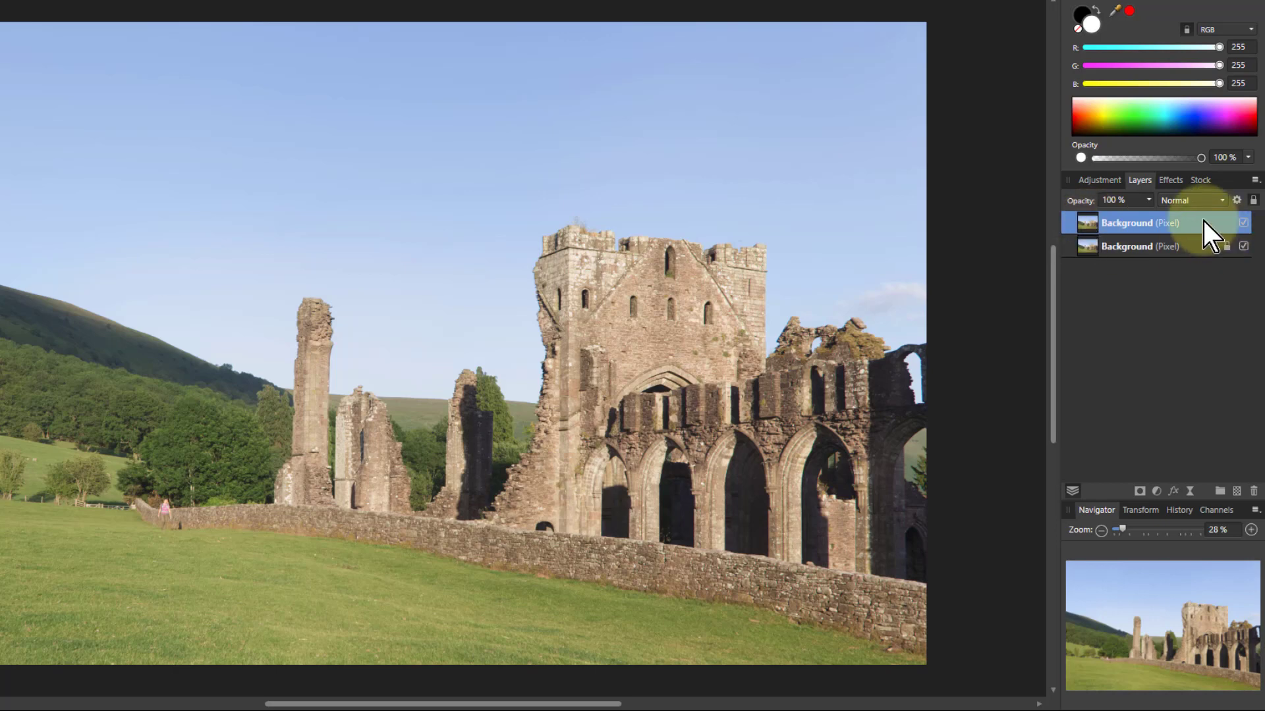
click(1180, 201)
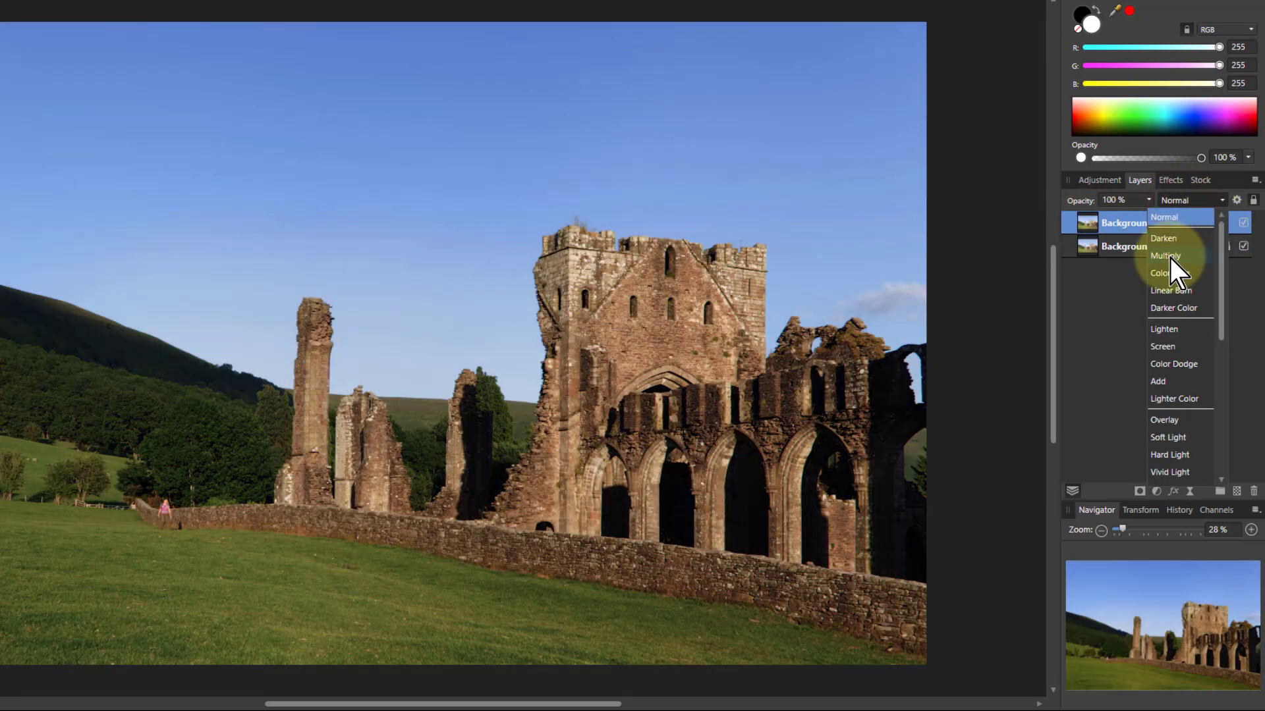
click(1169, 257)
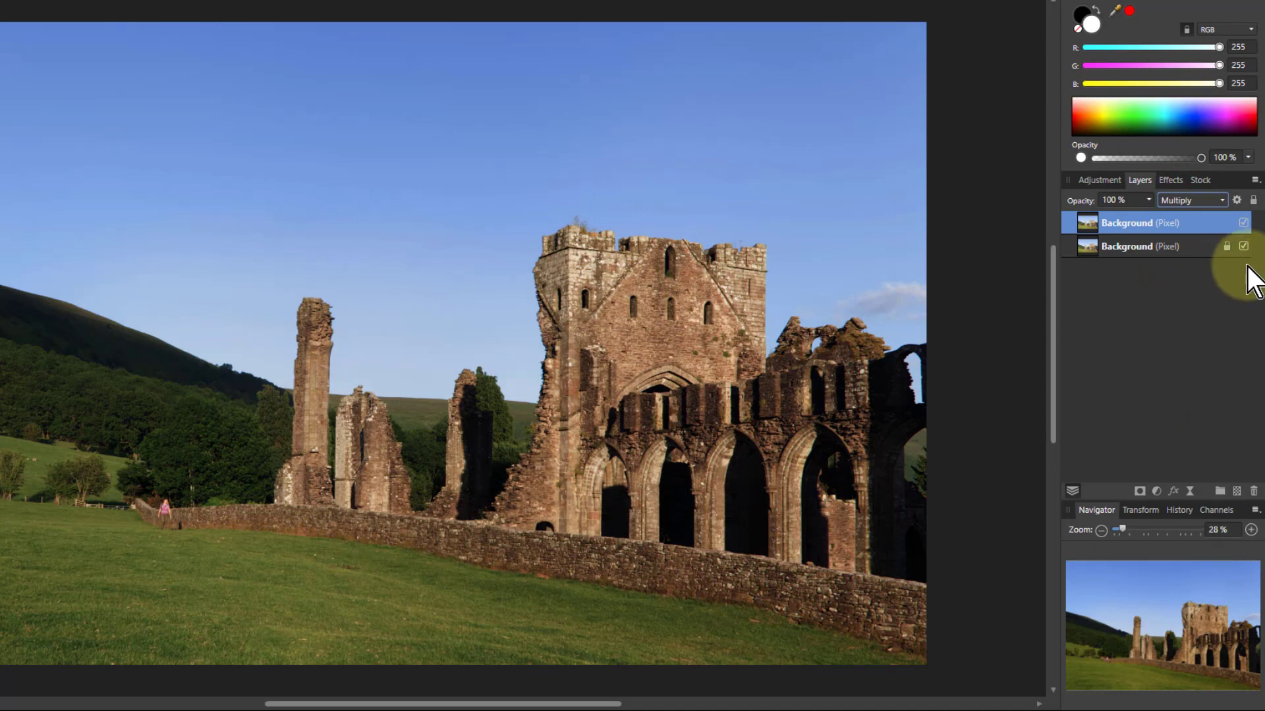
click(1148, 200)
drag(1146, 219, 1083, 229)
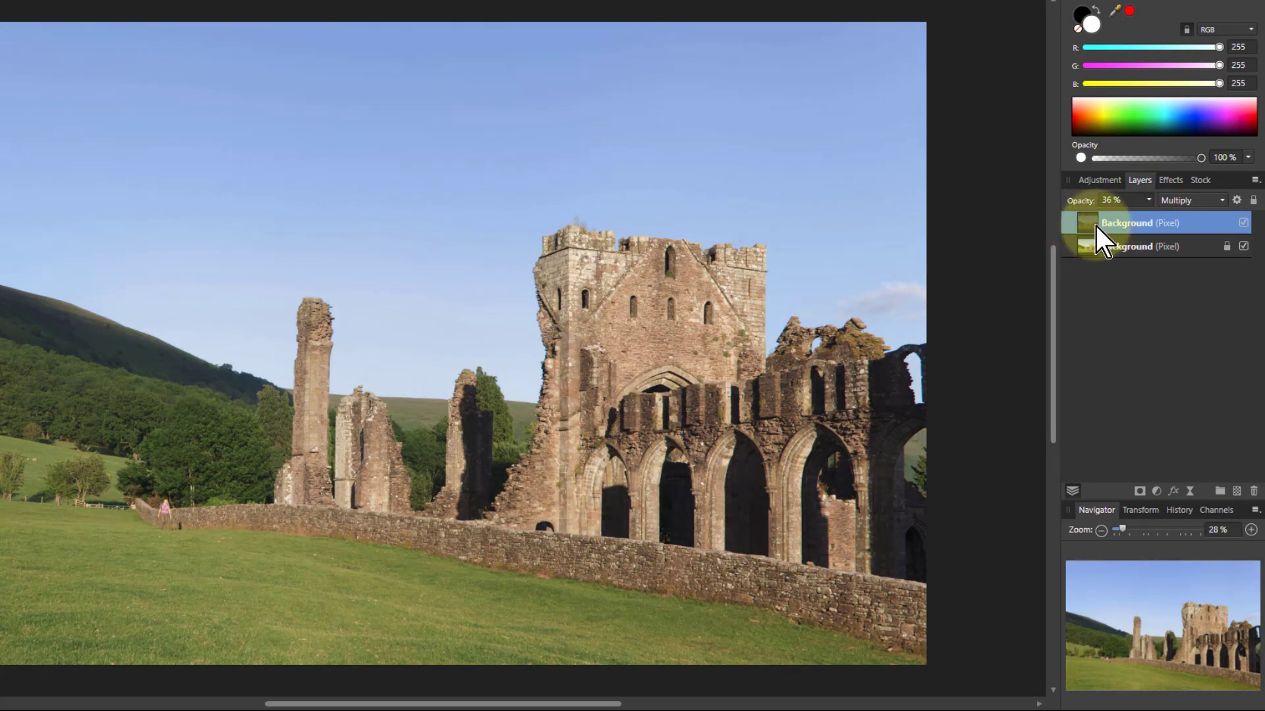
click(1084, 219)
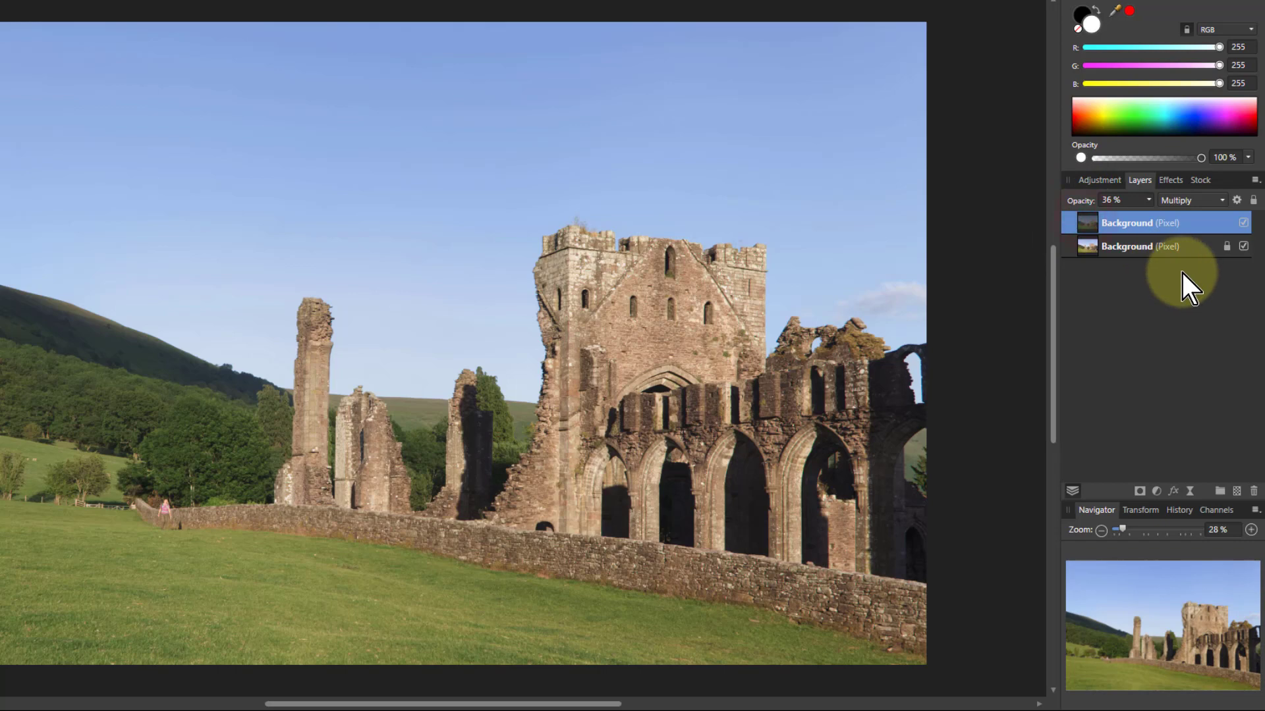
key(Delete)
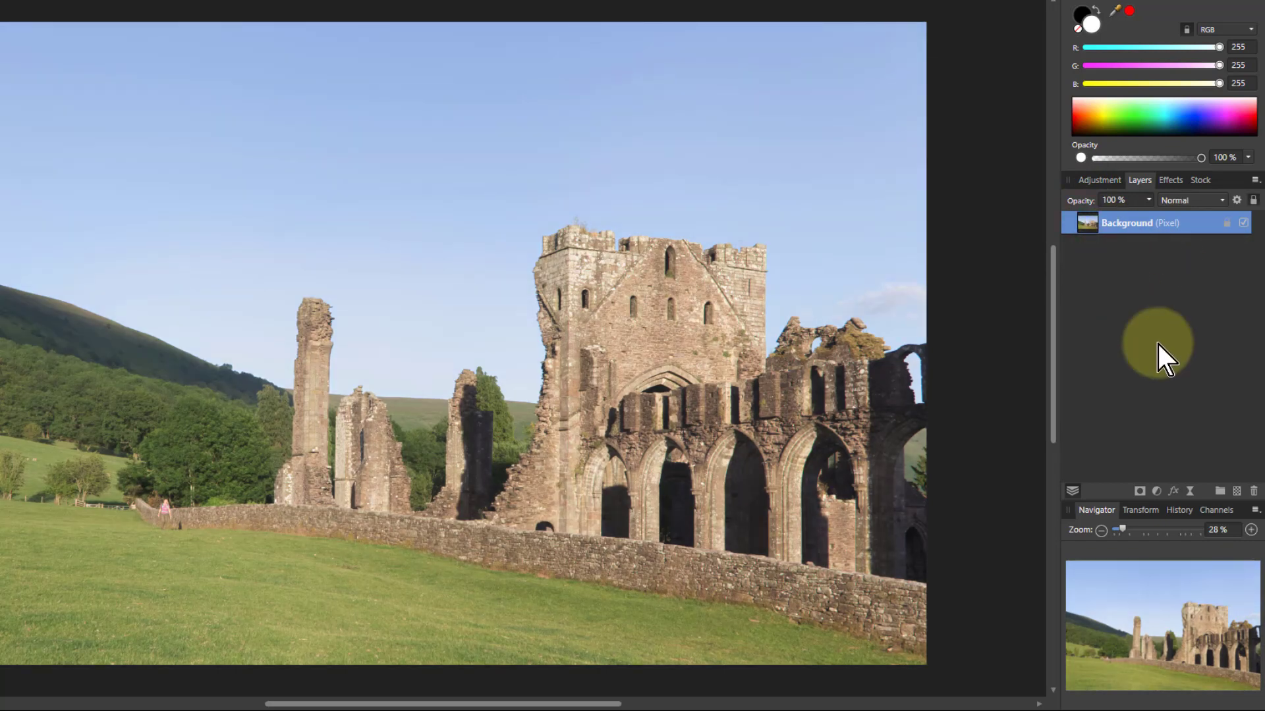
- Add a Curves adjustment layer with its blend mode set to Multiply
click(1158, 494)
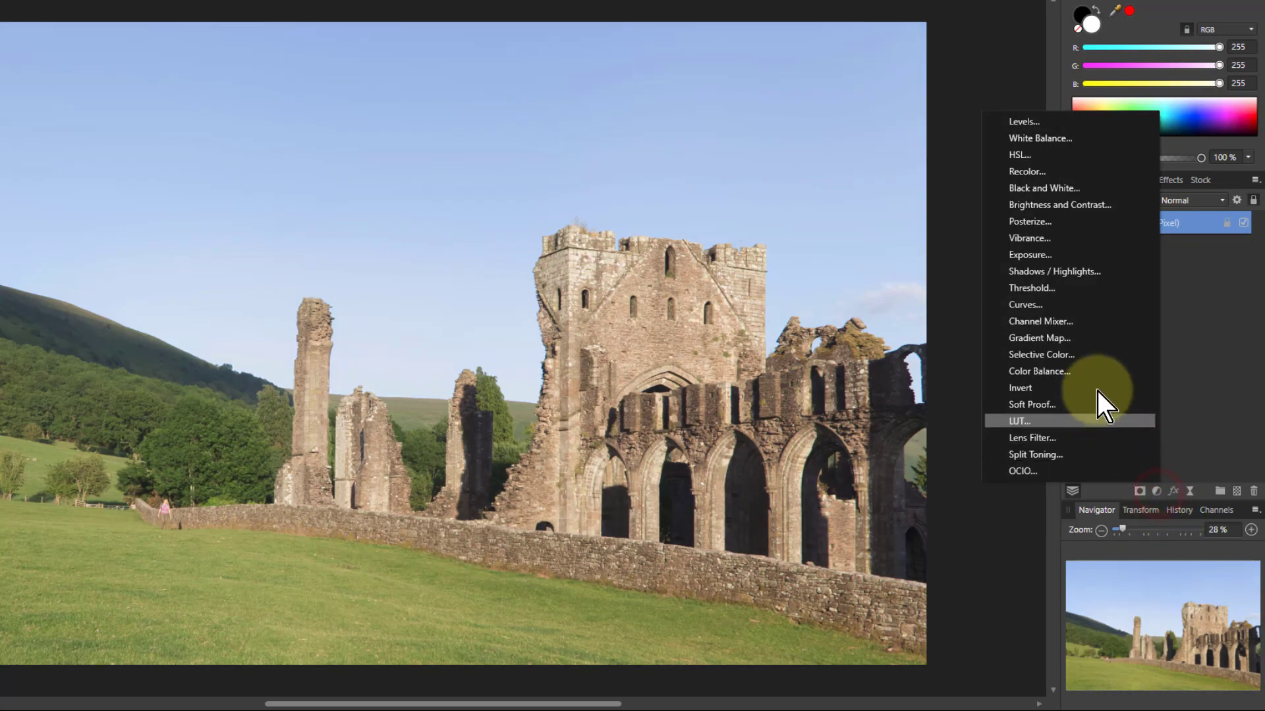
click(1049, 306)
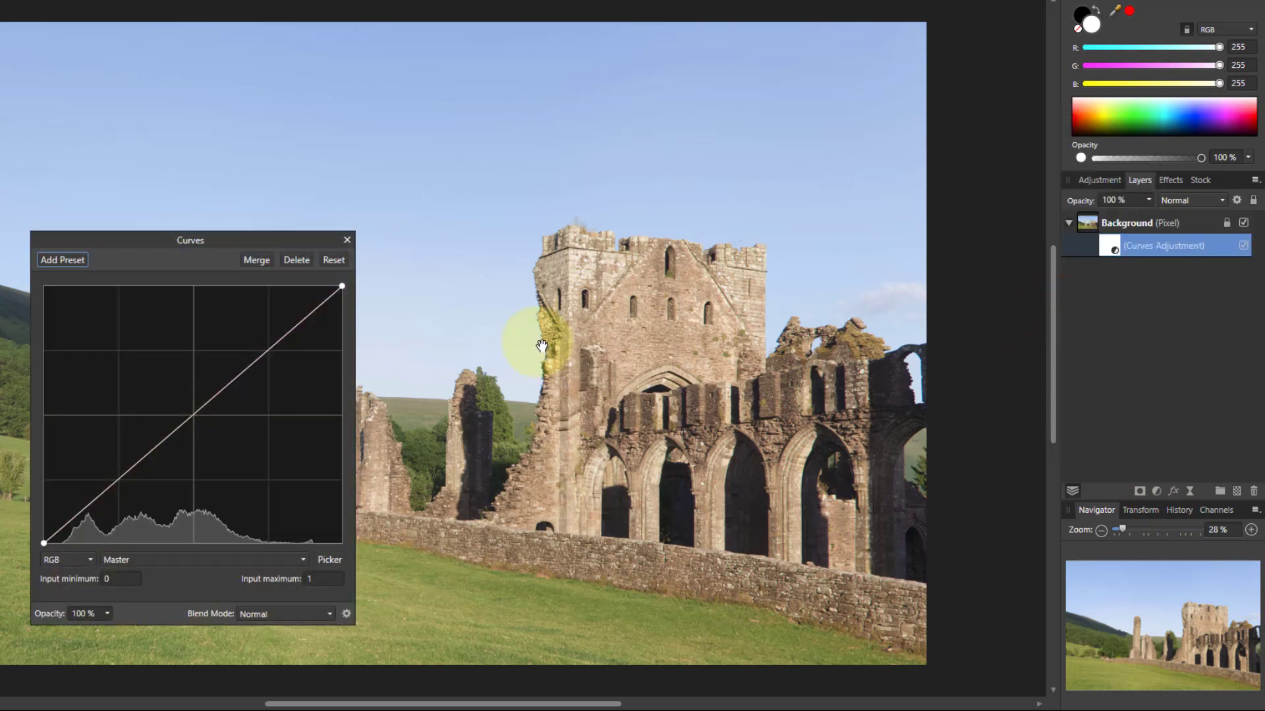
click(267, 616)
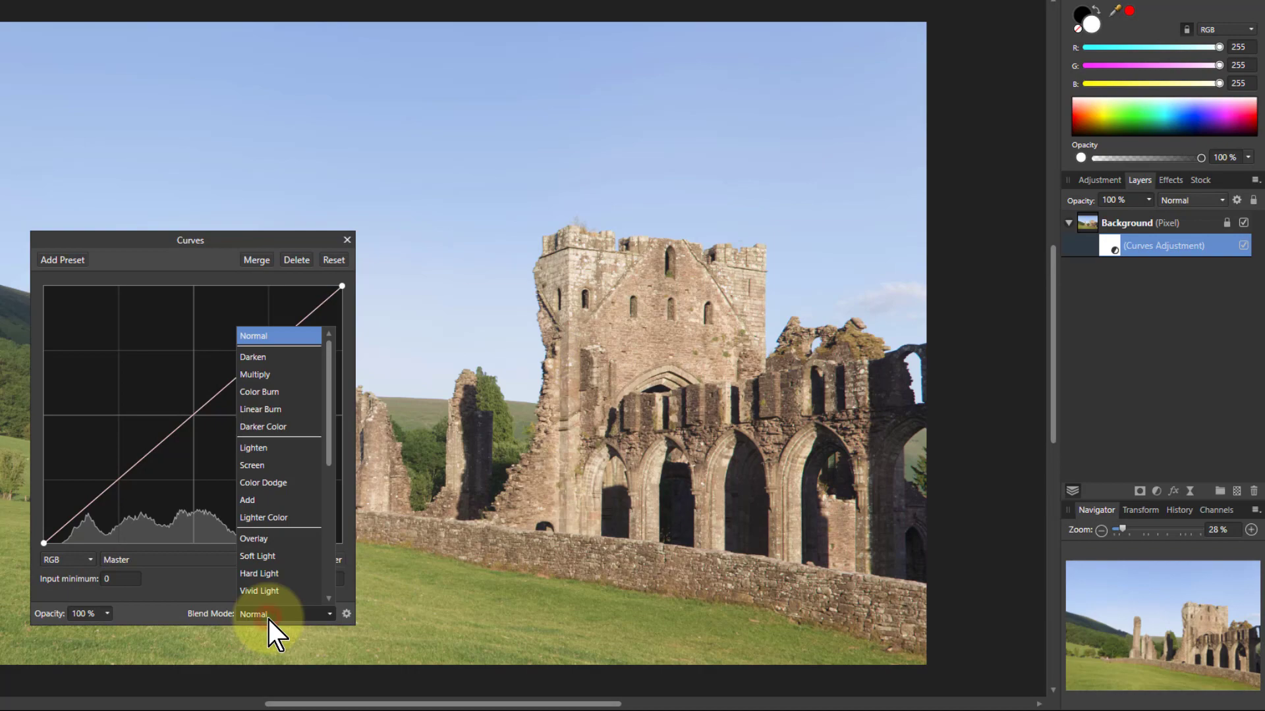
scroll(272, 602, down, 2)
scroll(259, 412, up, 2)
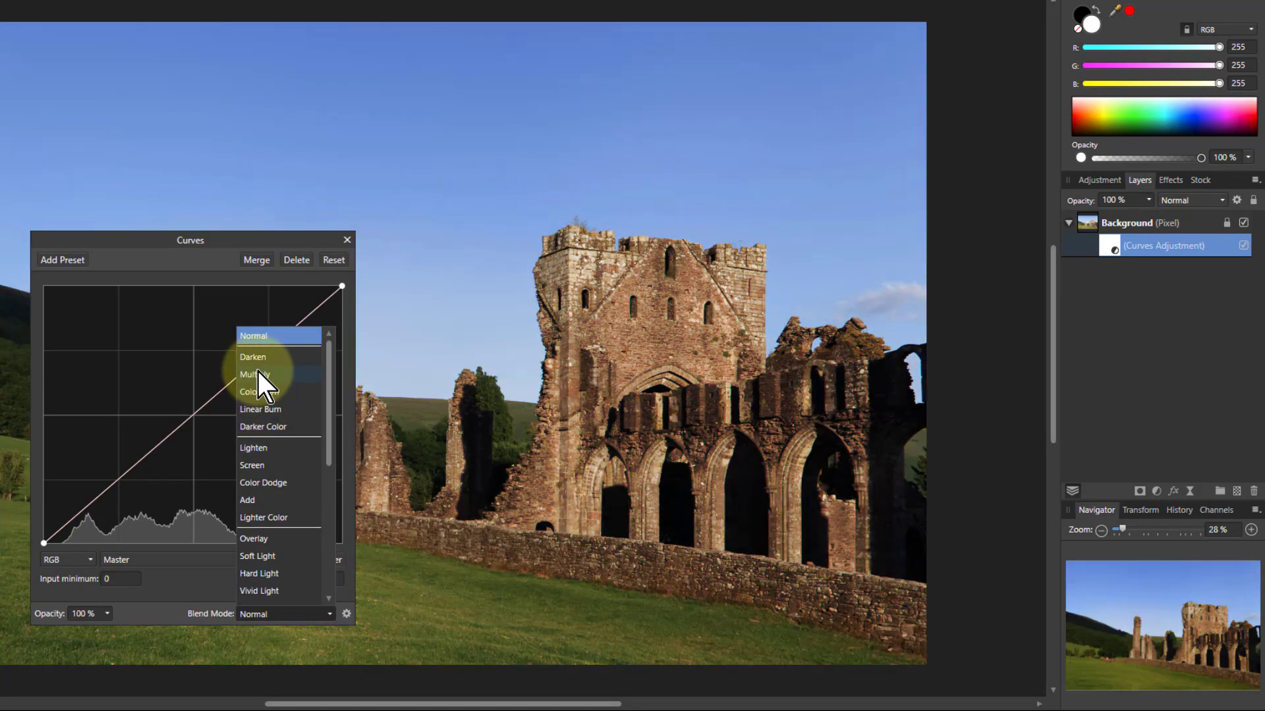
click(257, 375)
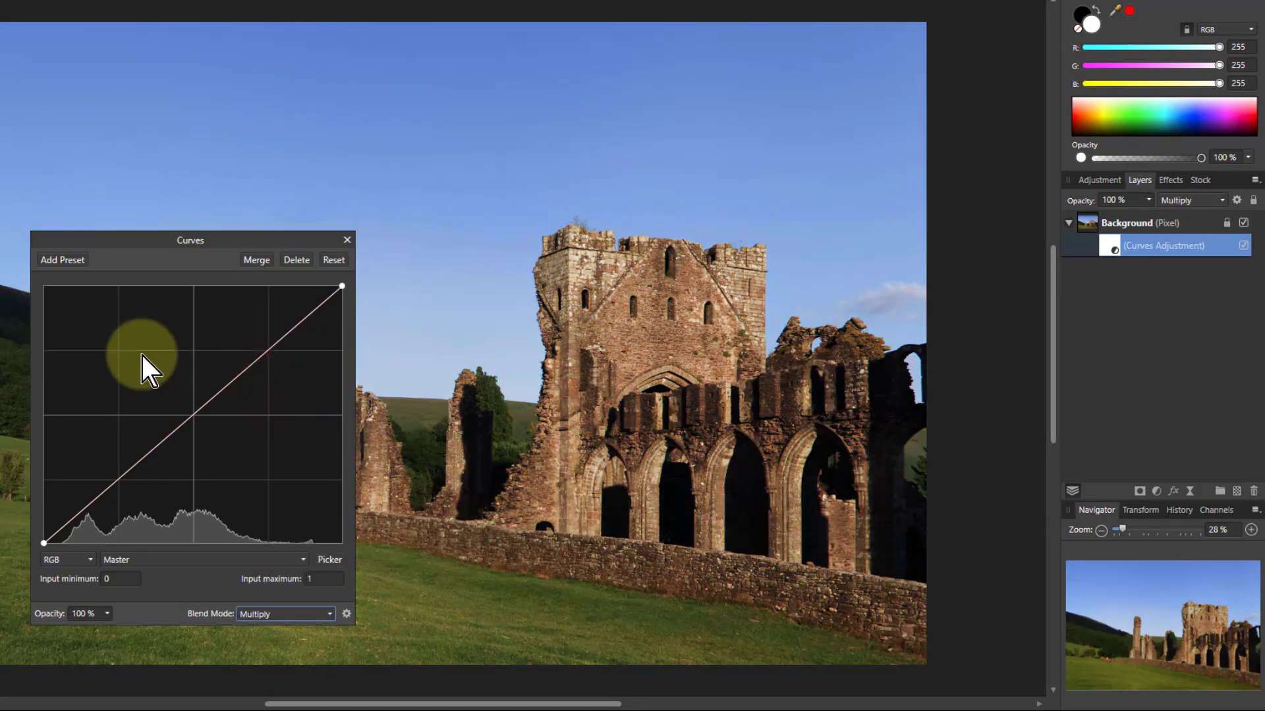
click(347, 239)
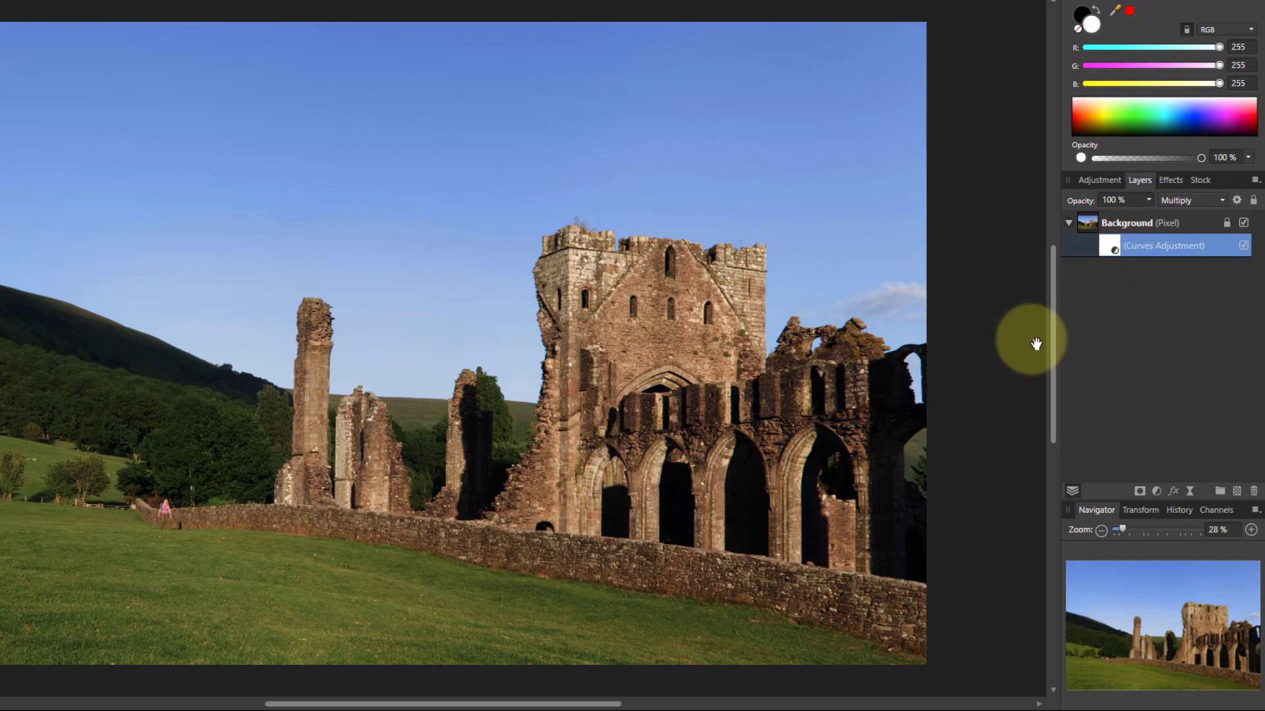
- Lower the Curves adjustment's opacity to 56%
click(1149, 200)
drag(1144, 215, 1111, 228)
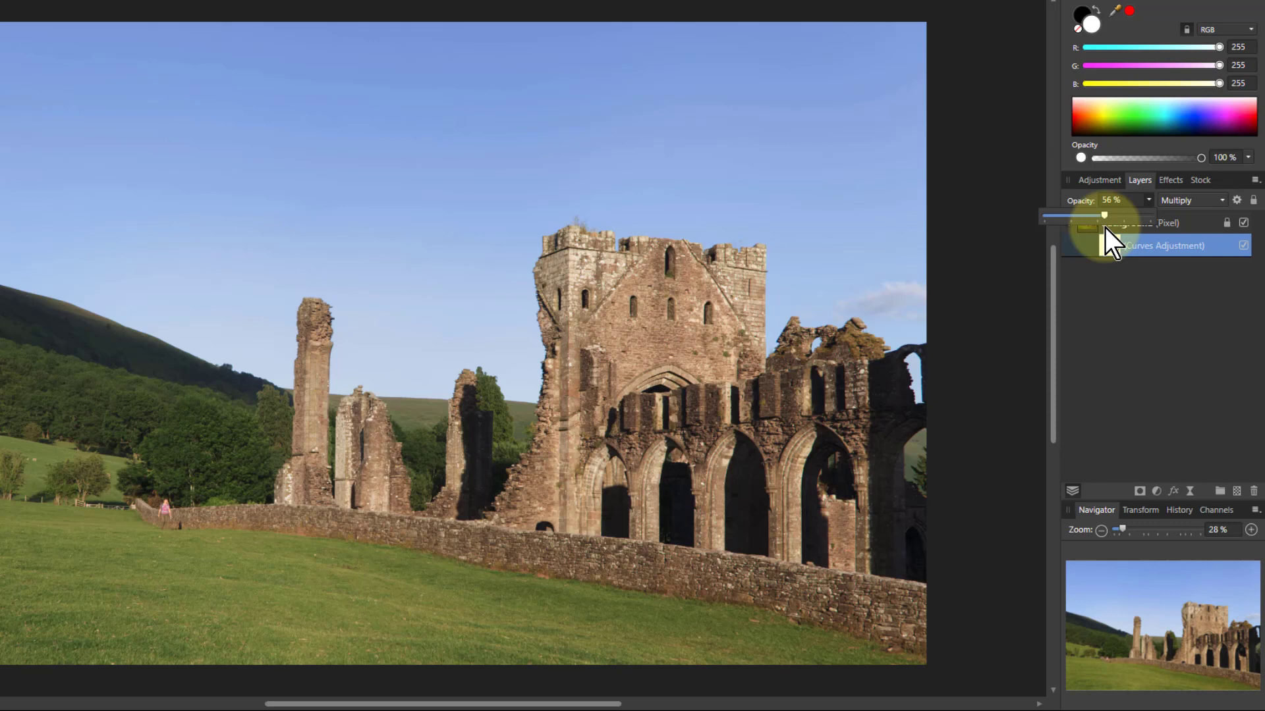
drag(1104, 228, 1105, 228)
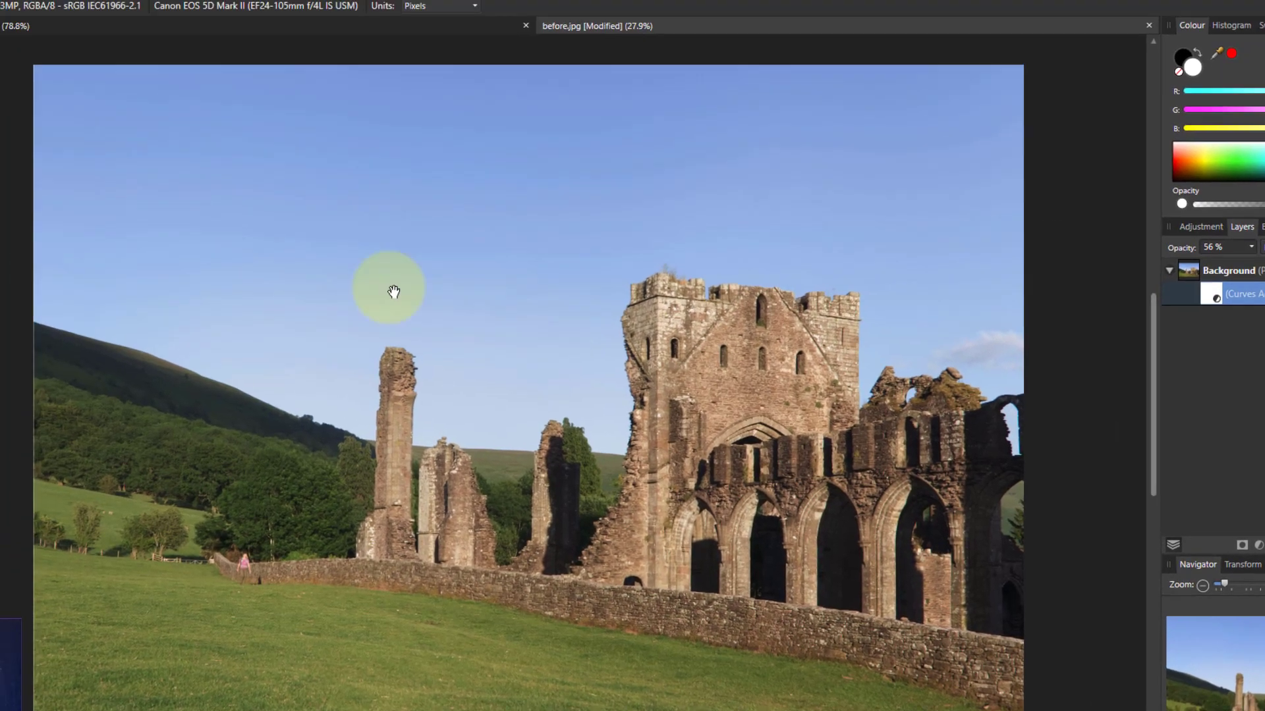
- Set the Paint Brush to about 18% opacity and 45% hardness
click(15, 301)
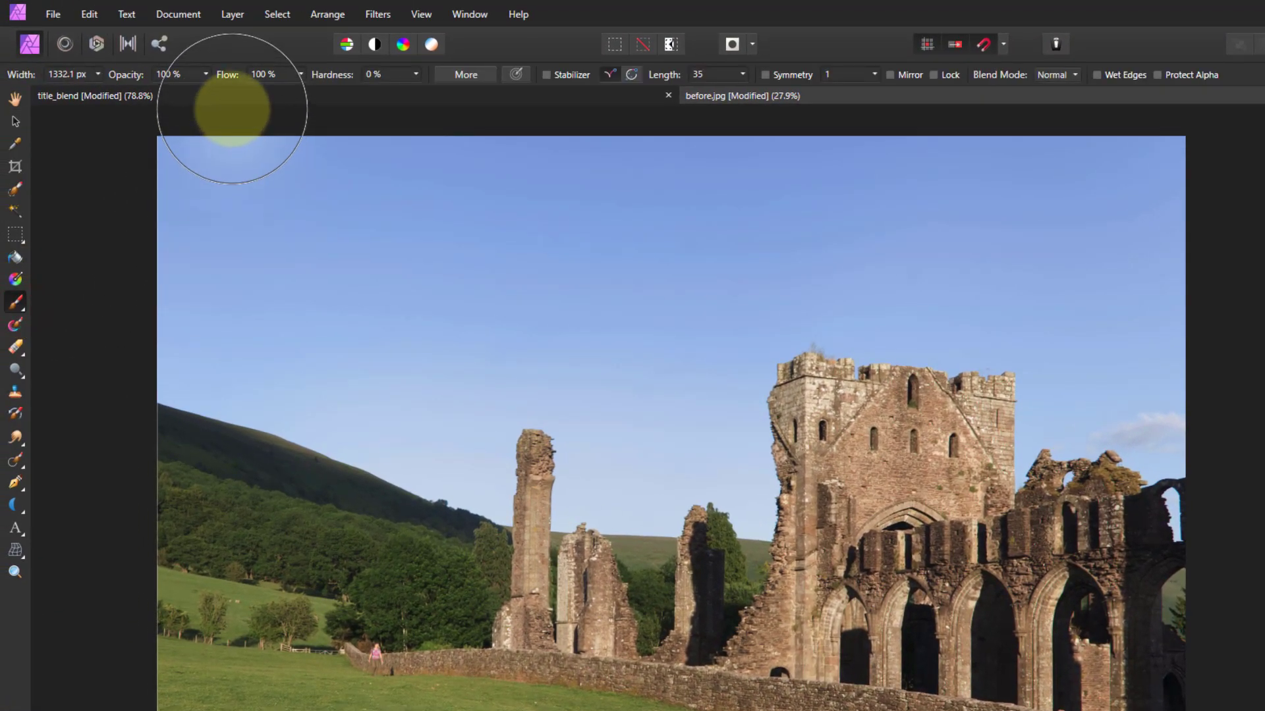
click(205, 74)
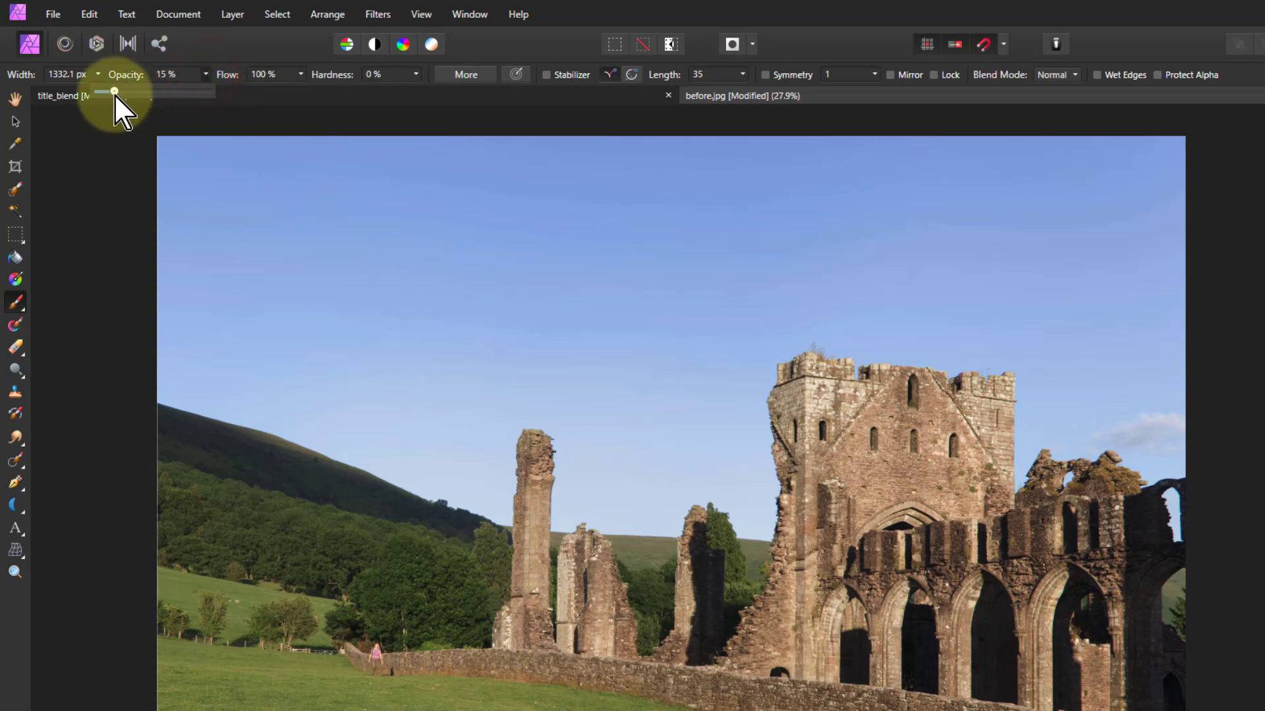
drag(115, 94, 116, 93)
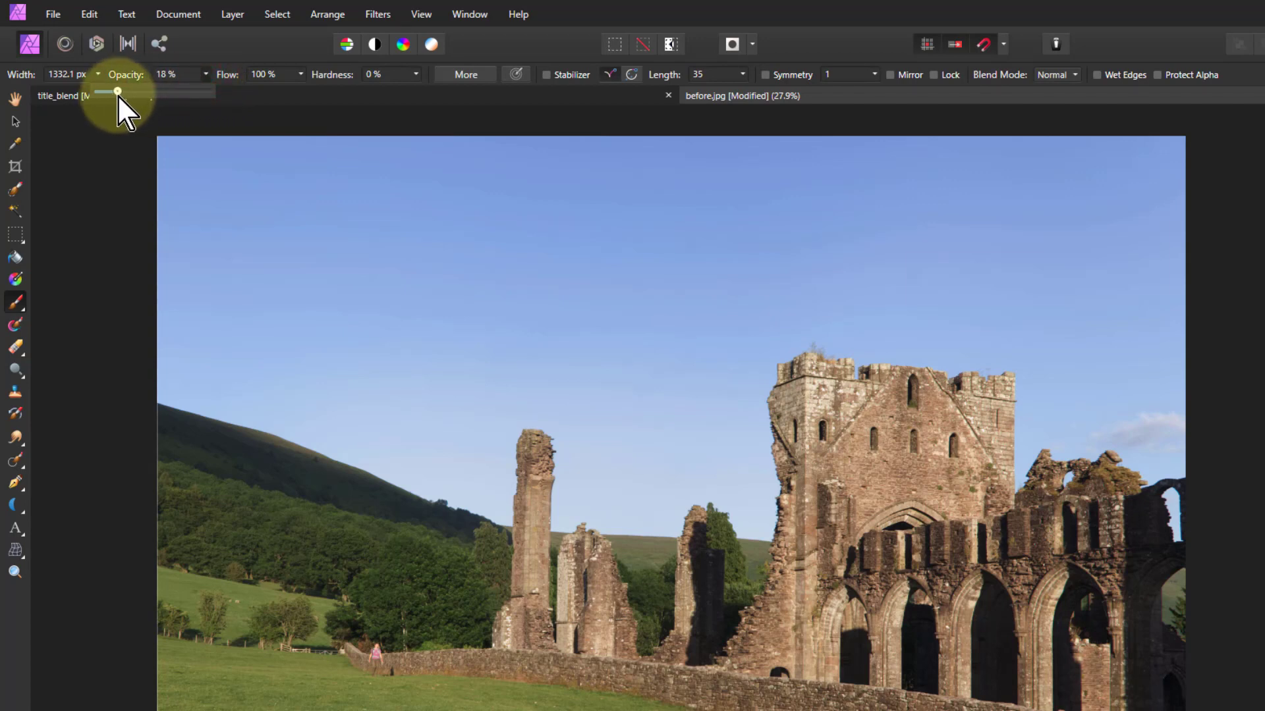
click(417, 75)
drag(429, 96, 468, 93)
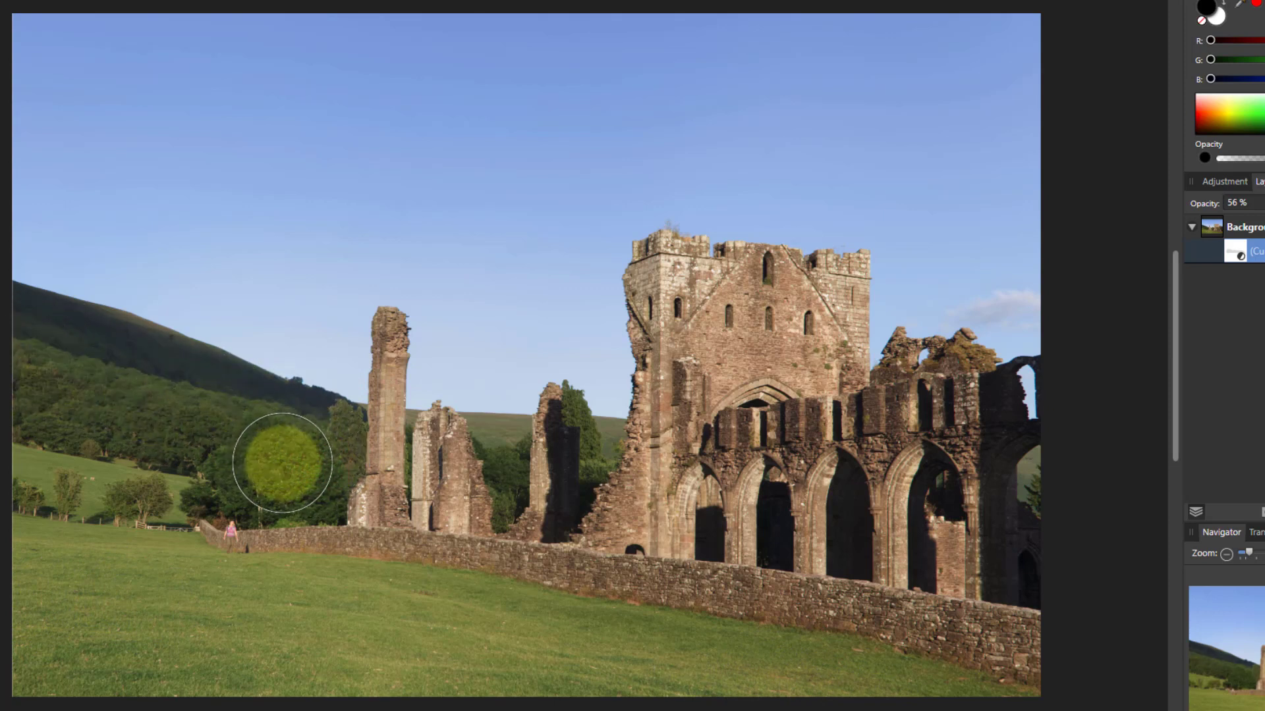
- Paint over the hillside trees and grass, then dab the upper-left sky on the Background layer
click(300, 469)
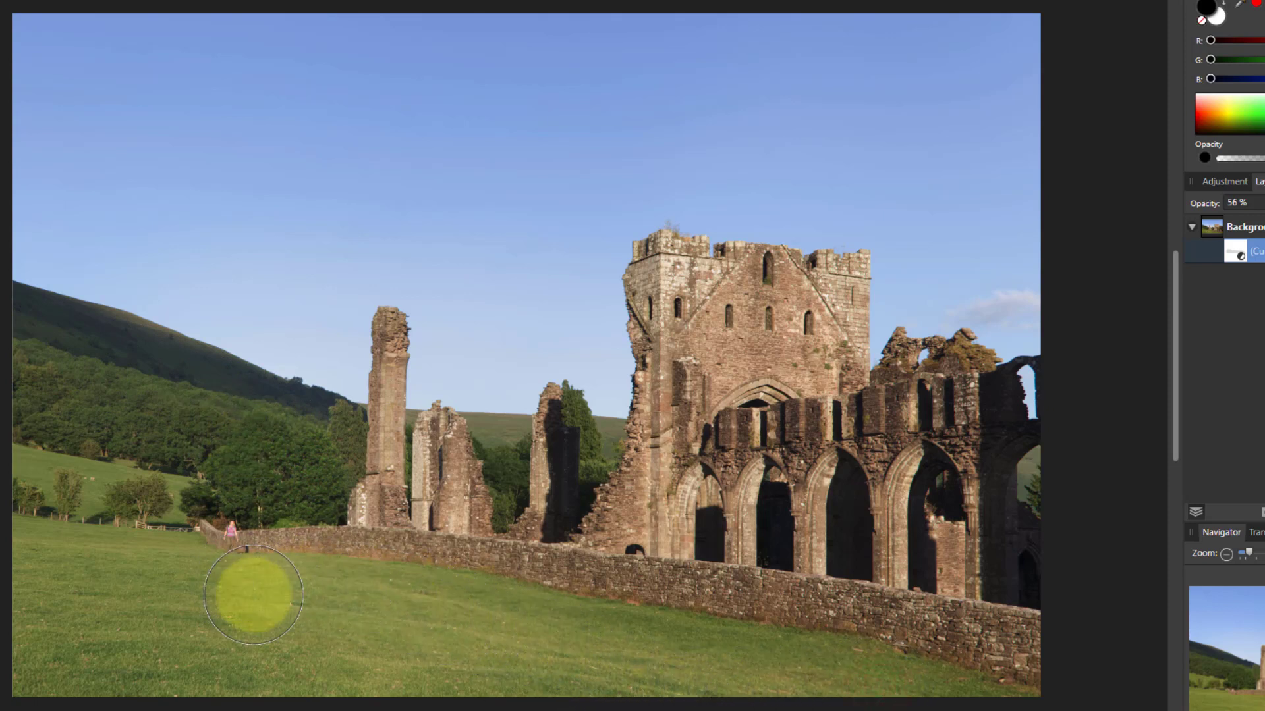
click(324, 702)
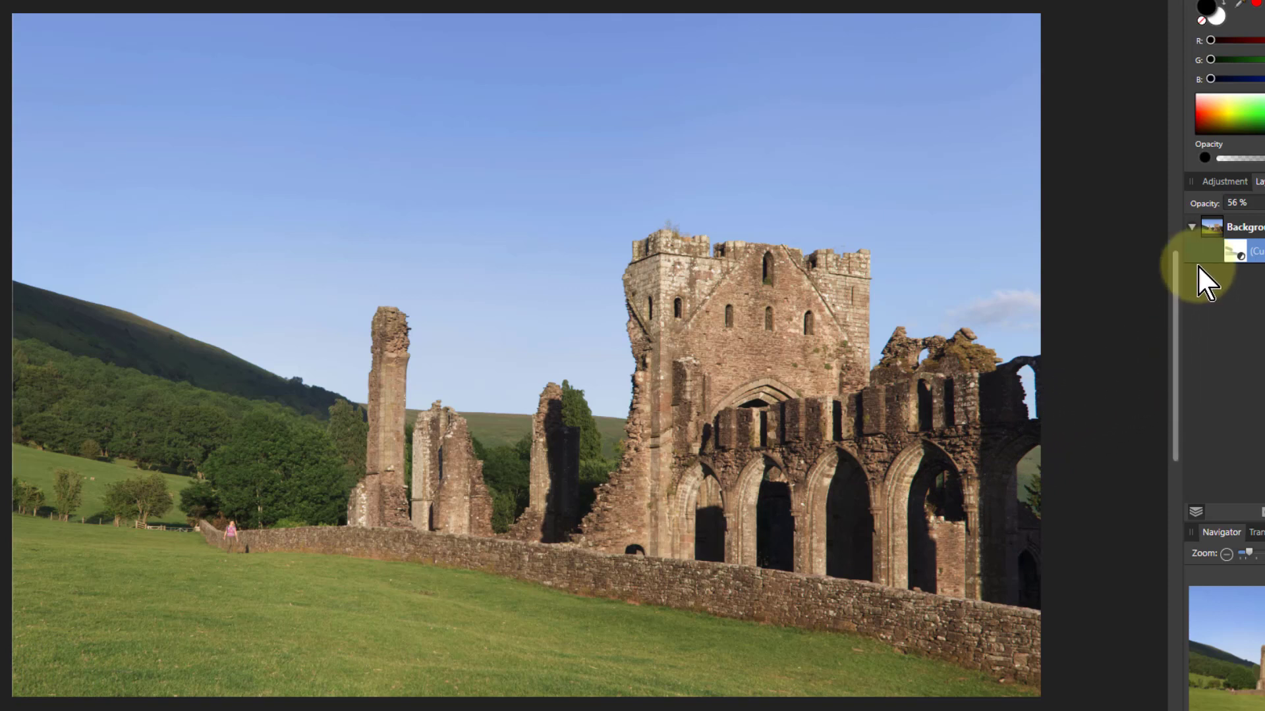
click(1215, 240)
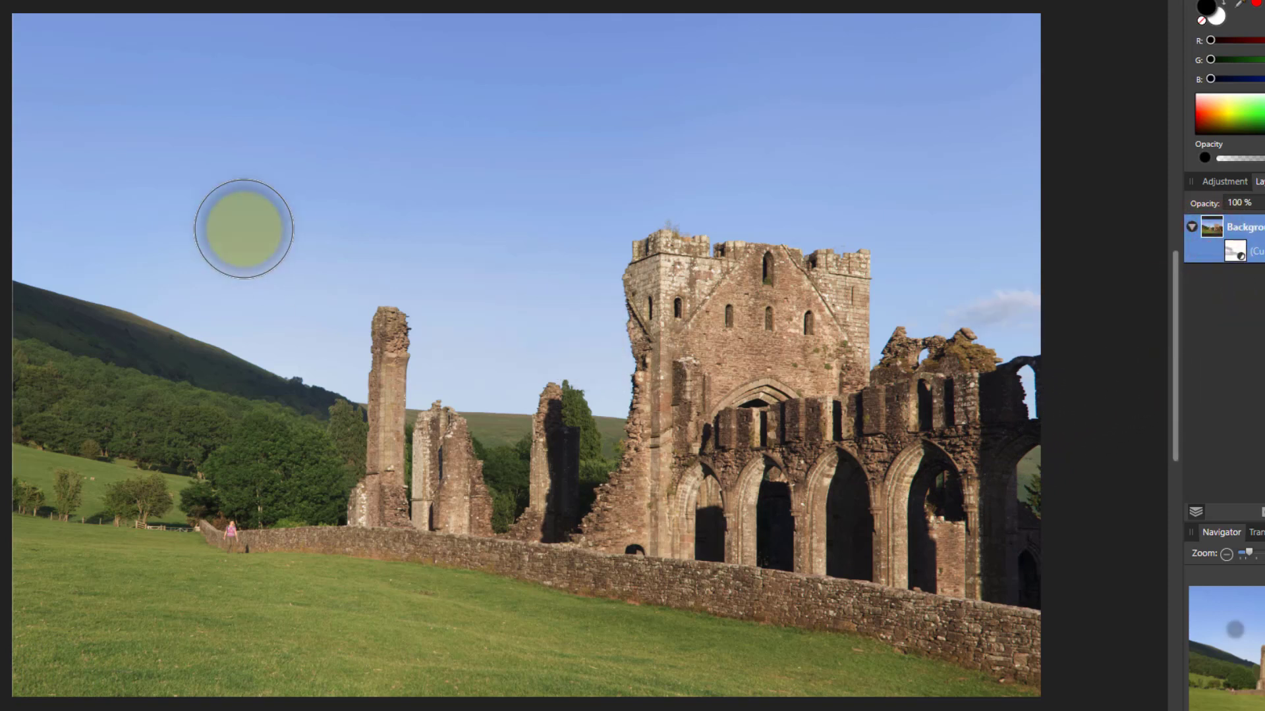
click(243, 227)
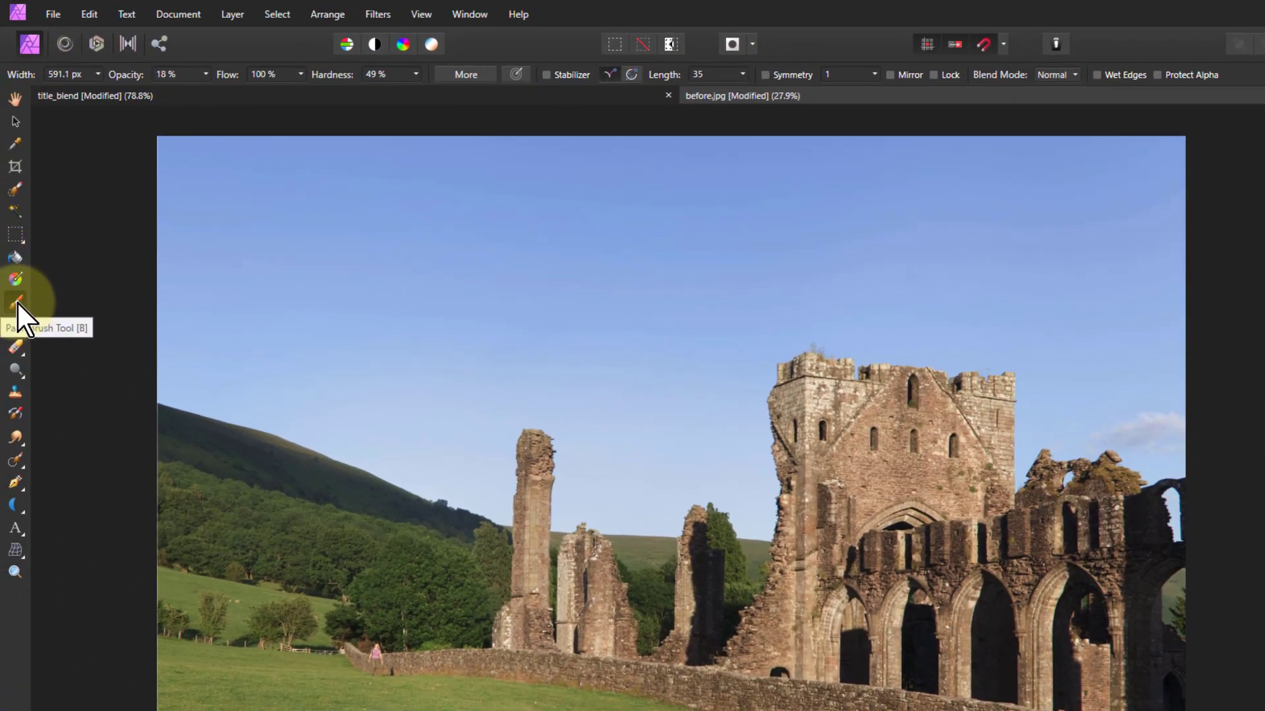
- Set the brush to Multiply mode, about 161 px wide and 11% opacity
click(555, 191)
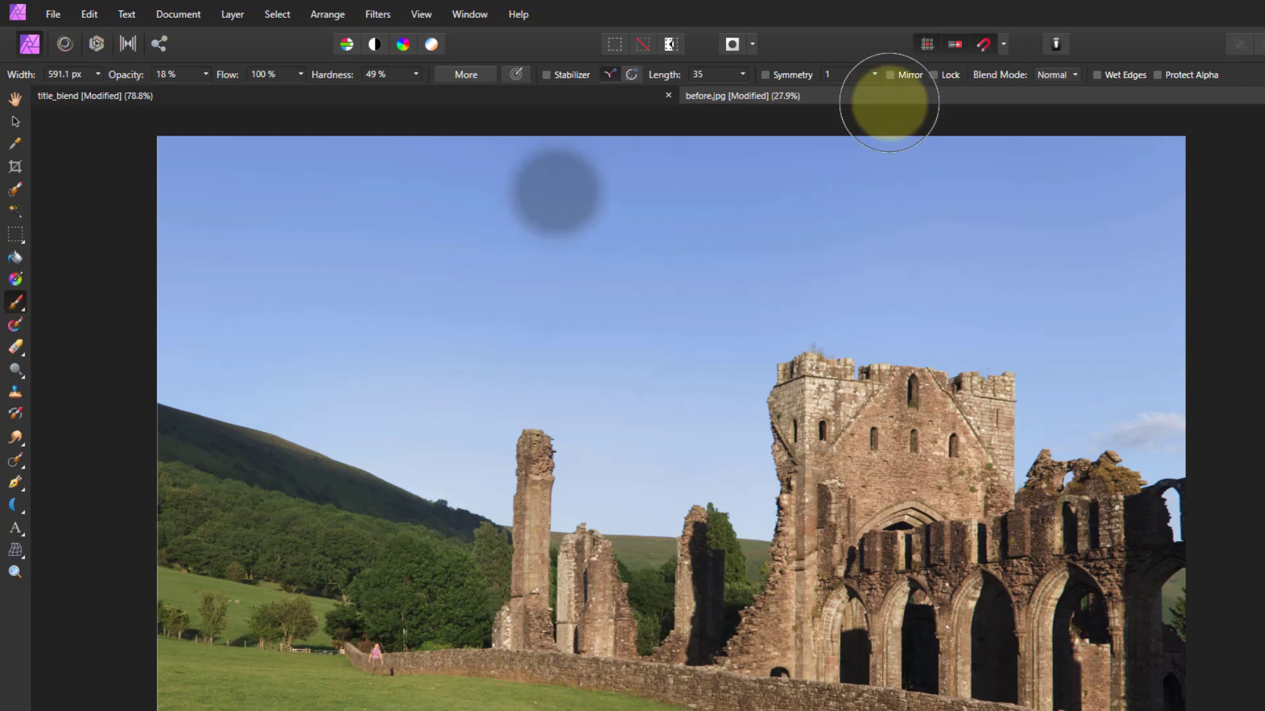
click(1061, 74)
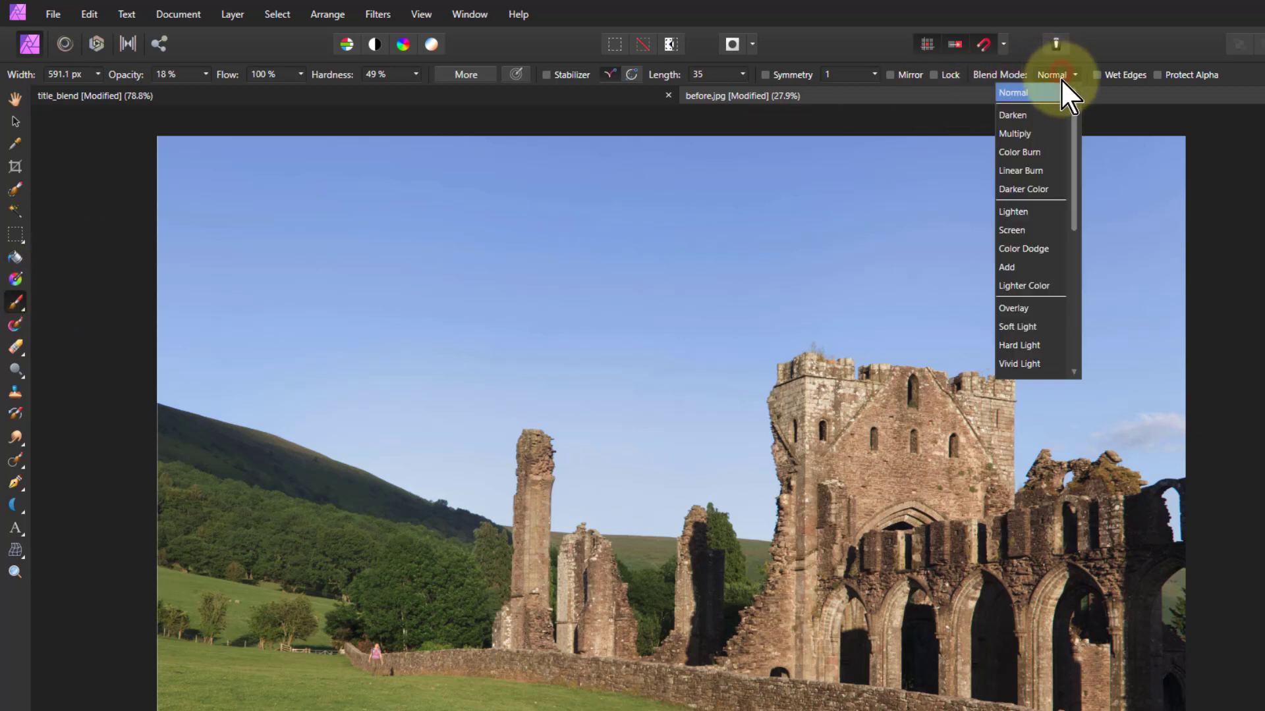
click(1014, 134)
click(968, 256)
key(ctrl+z)
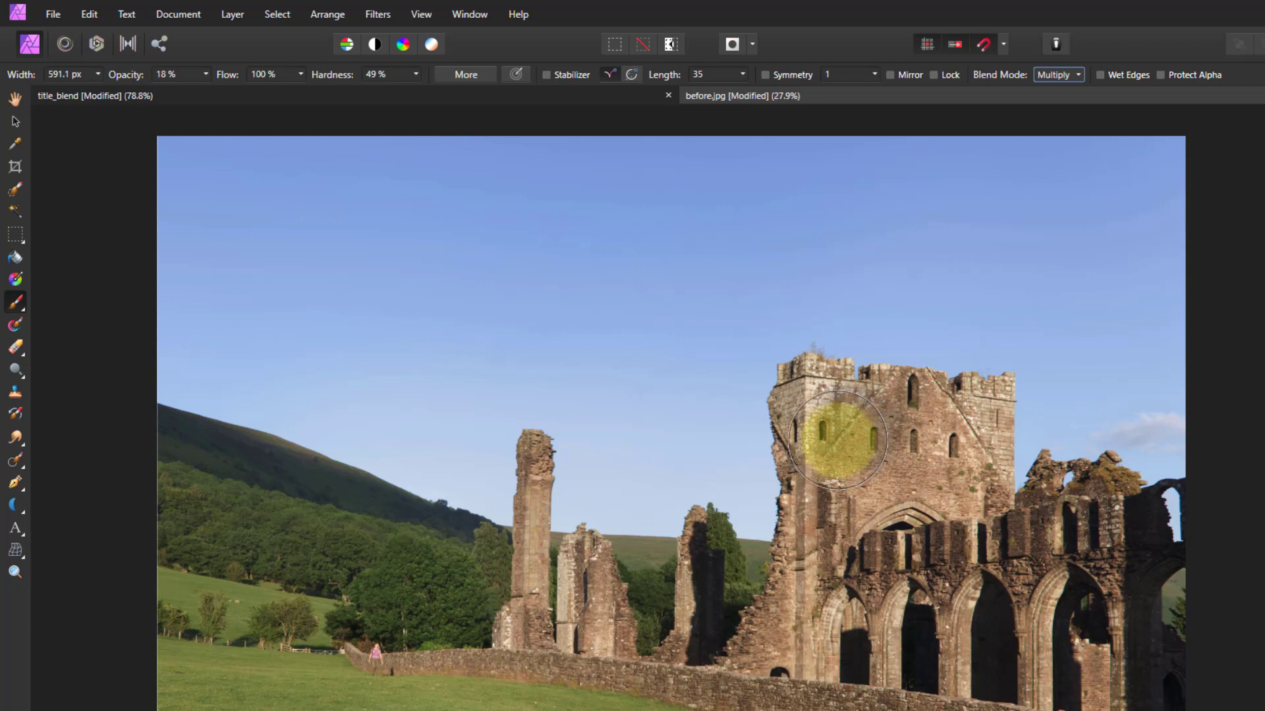
drag(817, 435, 792, 372)
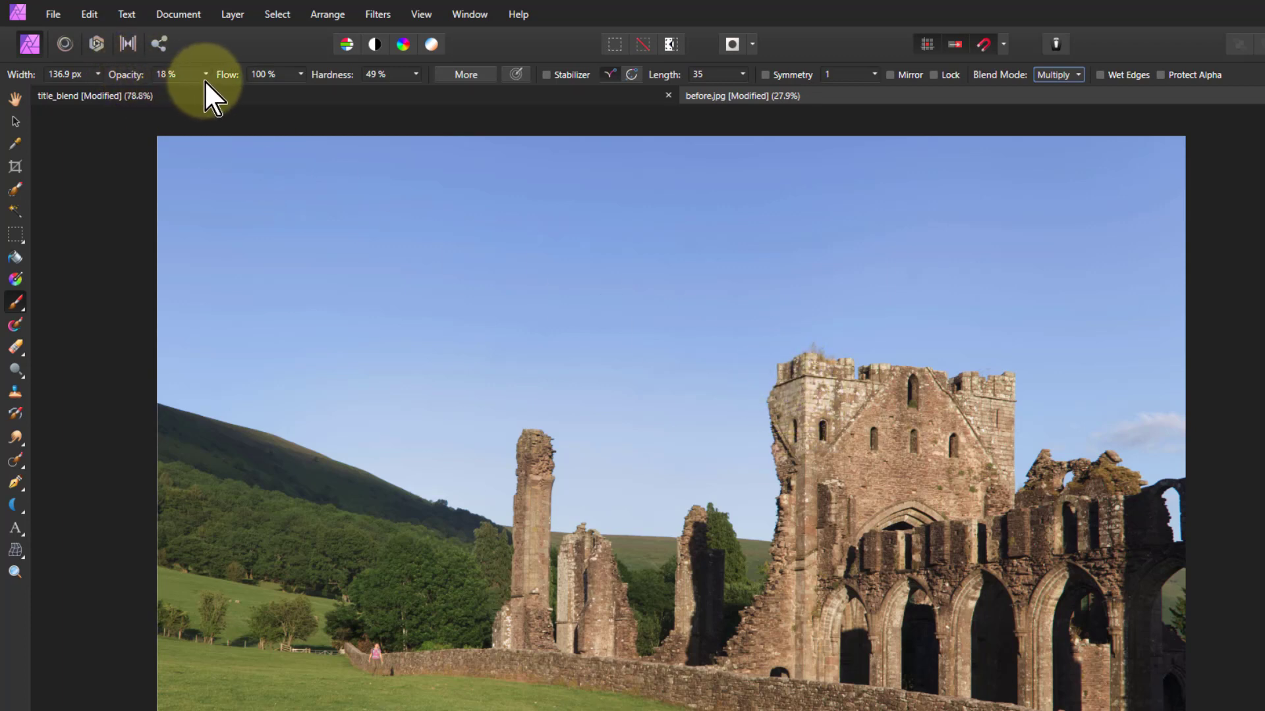
drag(204, 80, 200, 87)
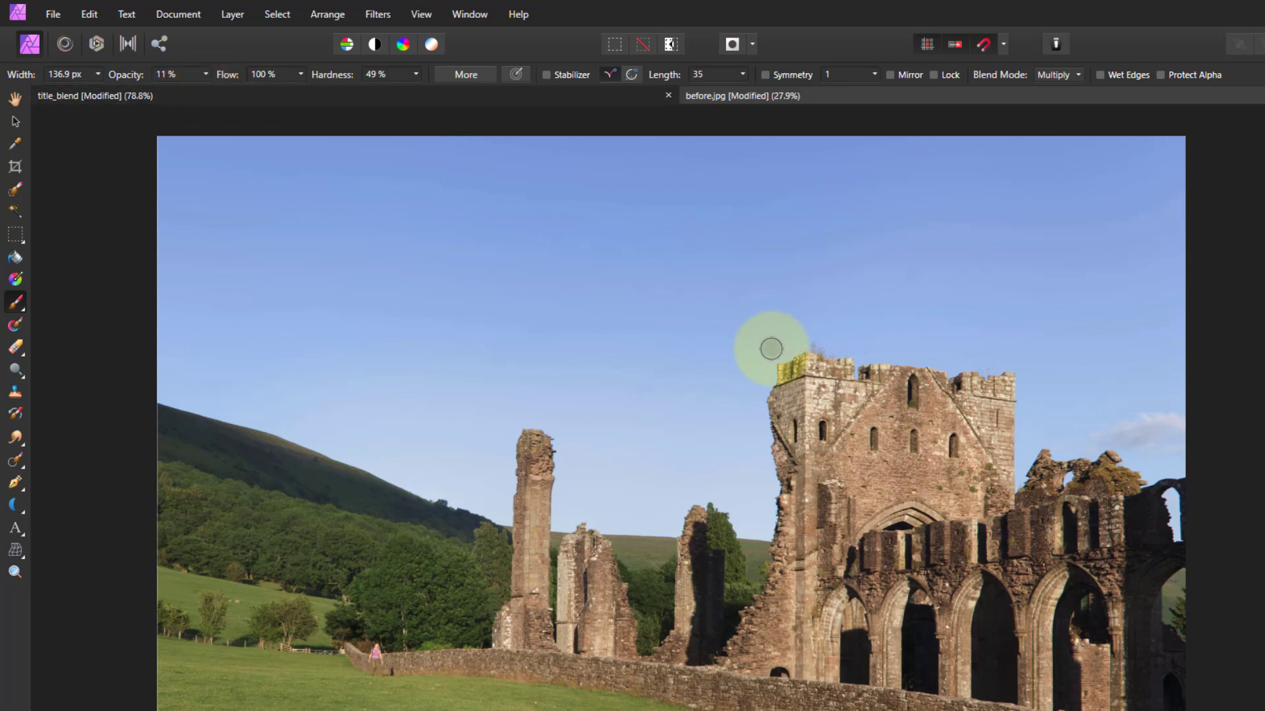
- Darken the tower's left edge, the tall pillar top and the upper-left sky
mouse_move(795, 370)
mouse_down()
mouse_move(797, 523)
mouse_move(750, 657)
mouse_move(779, 655)
mouse_move(783, 588)
mouse_move(776, 655)
mouse_up()
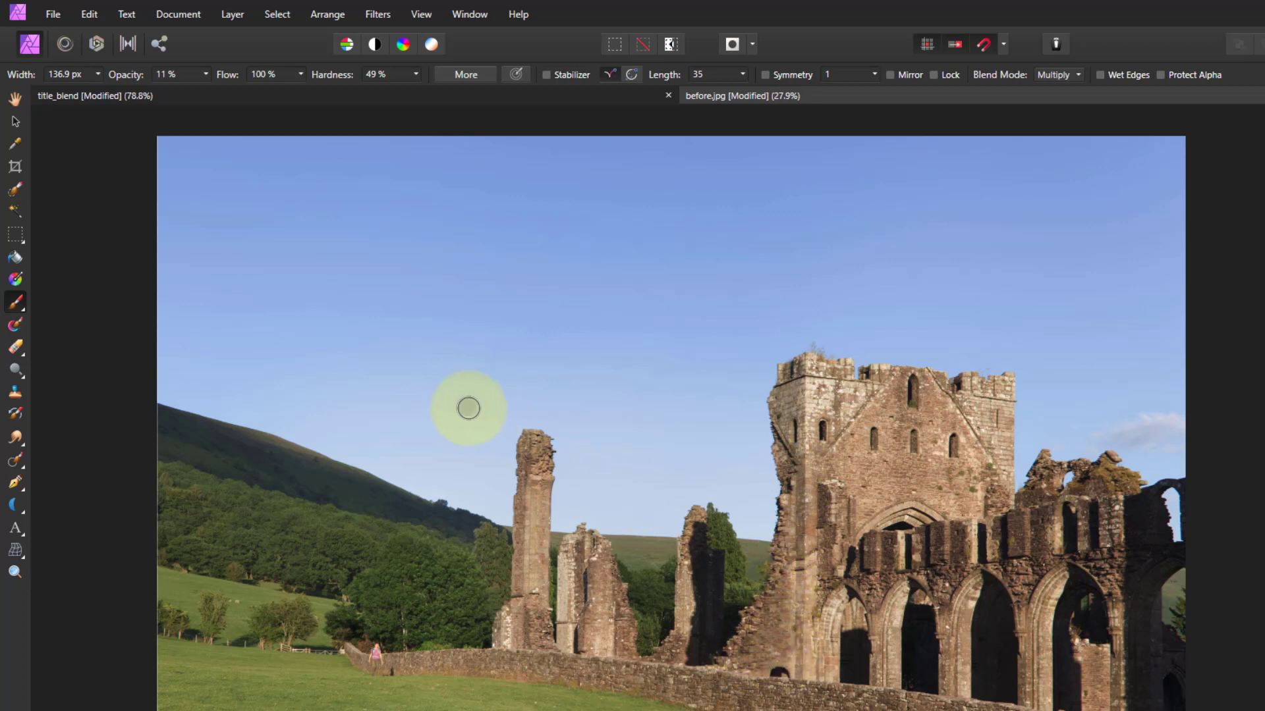
mouse_move(517, 431)
mouse_down()
mouse_move(531, 443)
mouse_move(536, 425)
mouse_move(522, 439)
mouse_move(516, 647)
mouse_move(626, 649)
mouse_move(627, 626)
mouse_move(980, 528)
mouse_up()
key(bracketleft)
key(bracketleft)
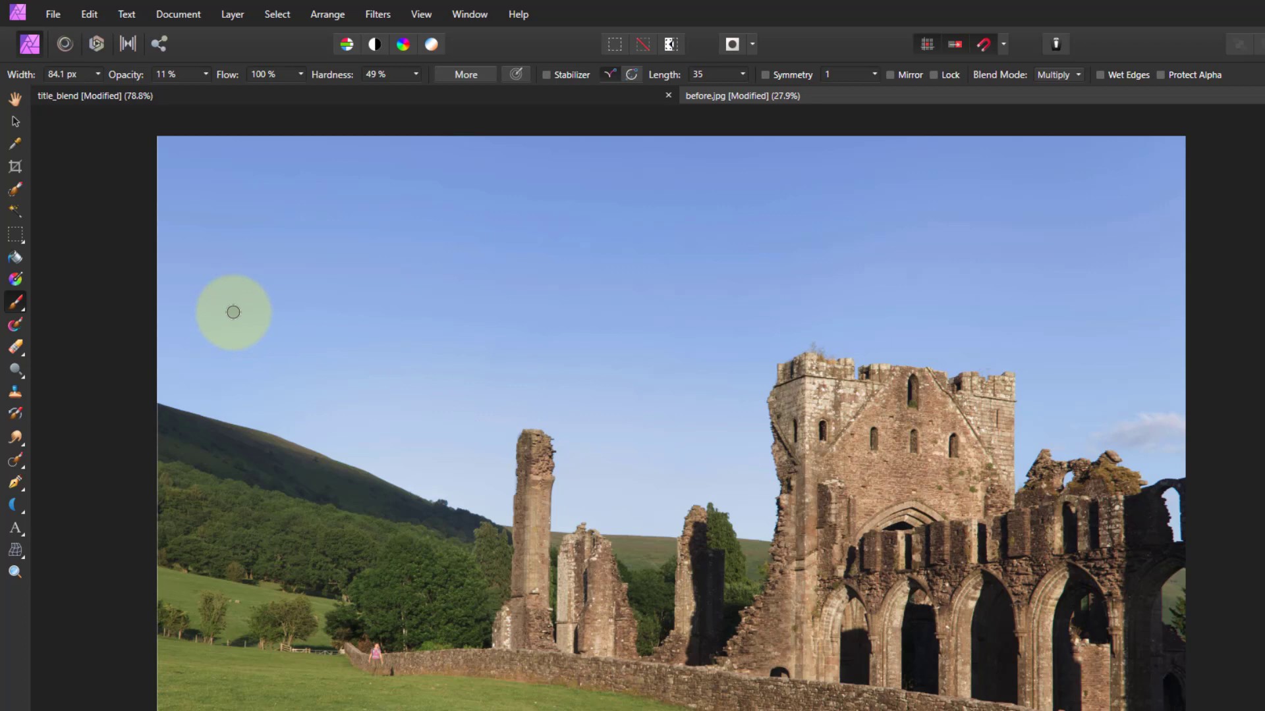
drag(235, 312, 235, 288)
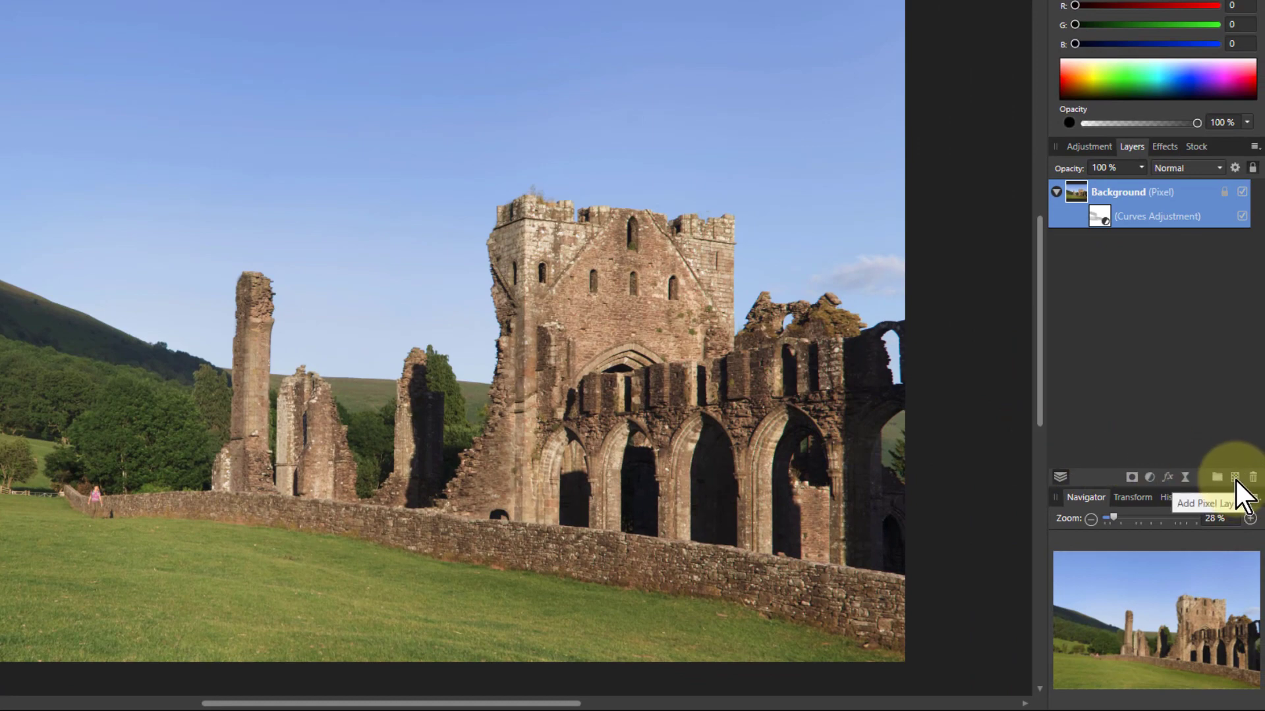
- Add an empty pixel layer and drag a vertical linear gradient over the sky
click(1234, 477)
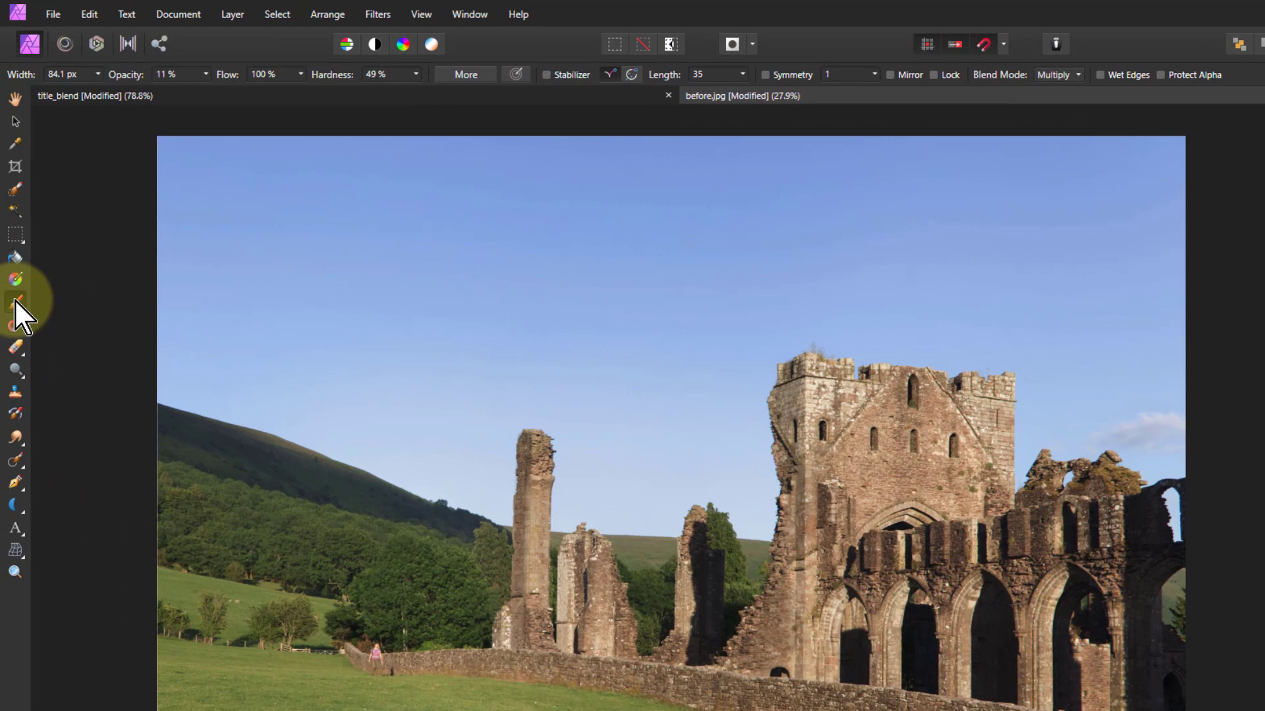
click(16, 279)
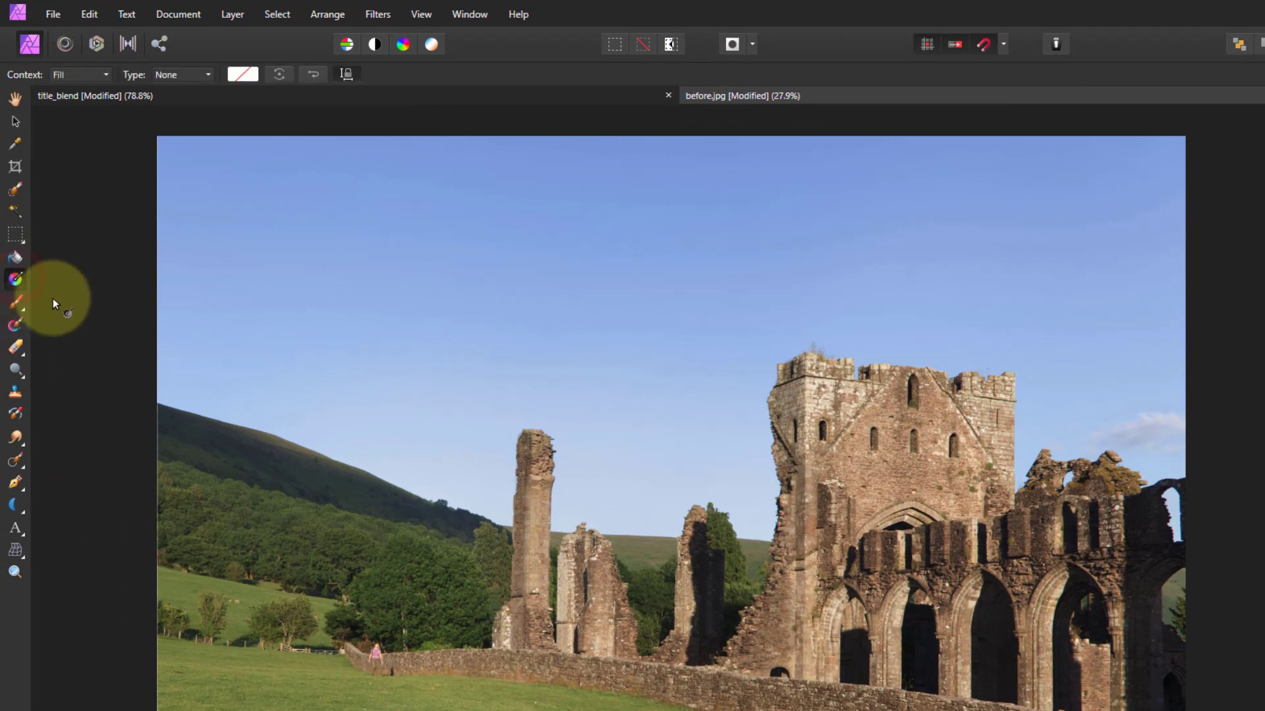
drag(633, 403, 657, 137)
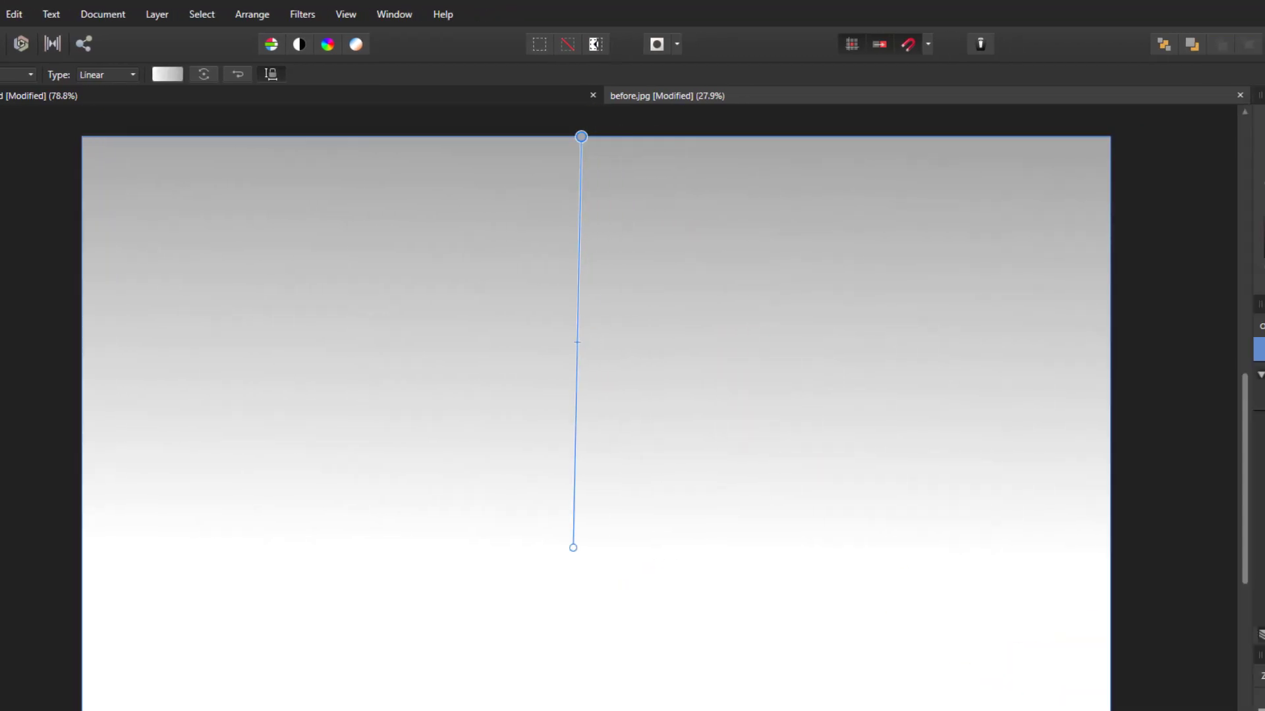
- Set the gradient layer to Multiply and recolour it light blue (193, 177, 255)
click(1171, 326)
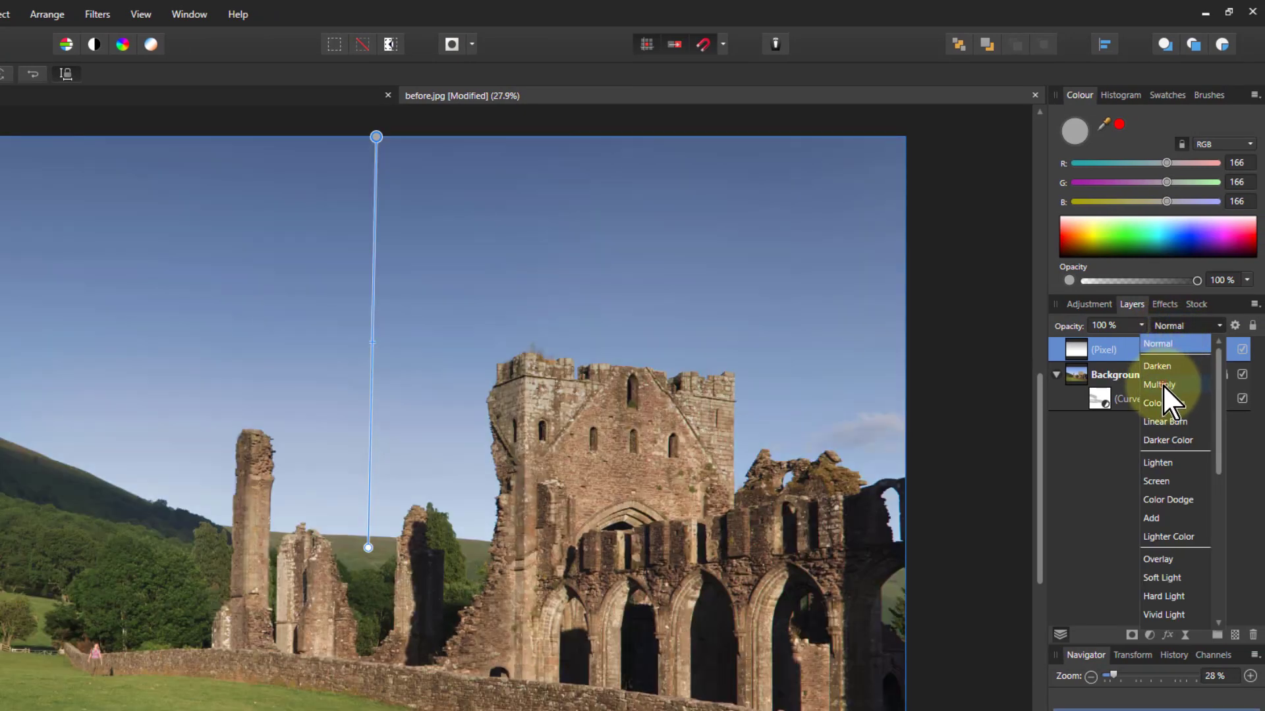
click(1162, 385)
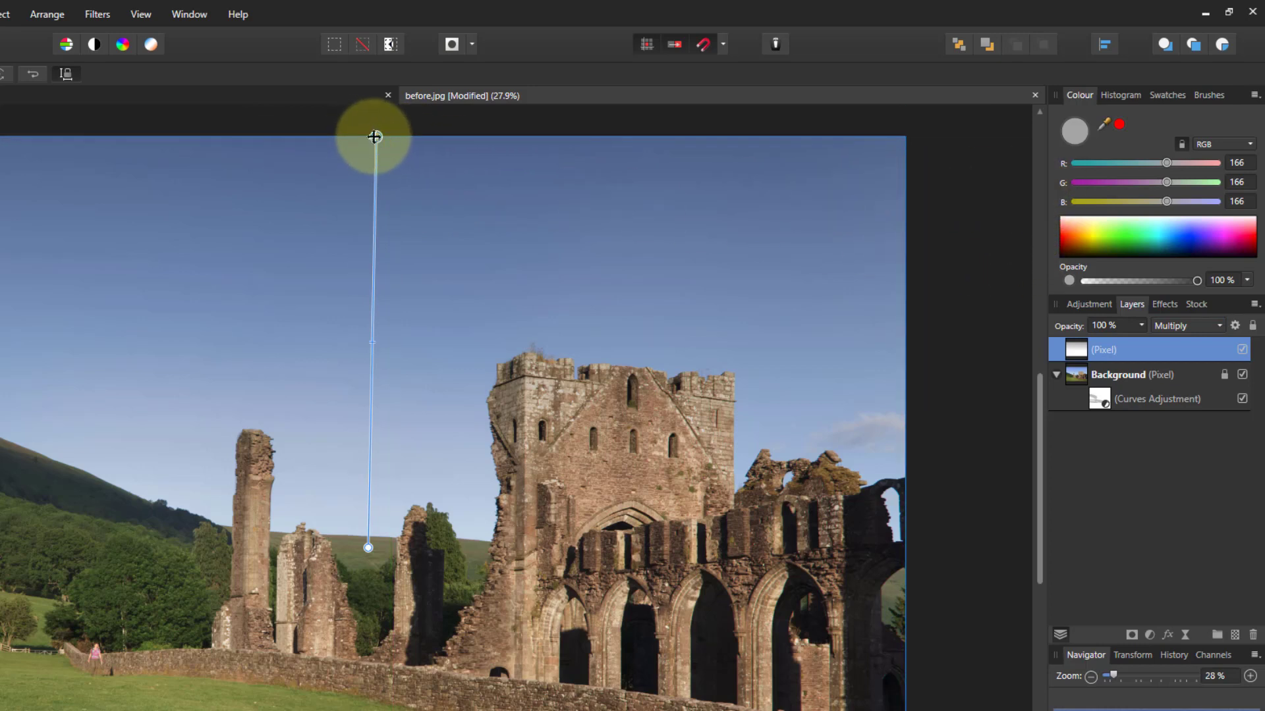
mouse_move(1187, 226)
mouse_down()
mouse_move(1219, 230)
mouse_move(1159, 225)
mouse_move(1152, 245)
mouse_move(1091, 243)
mouse_move(1253, 242)
mouse_move(1198, 221)
mouse_up()
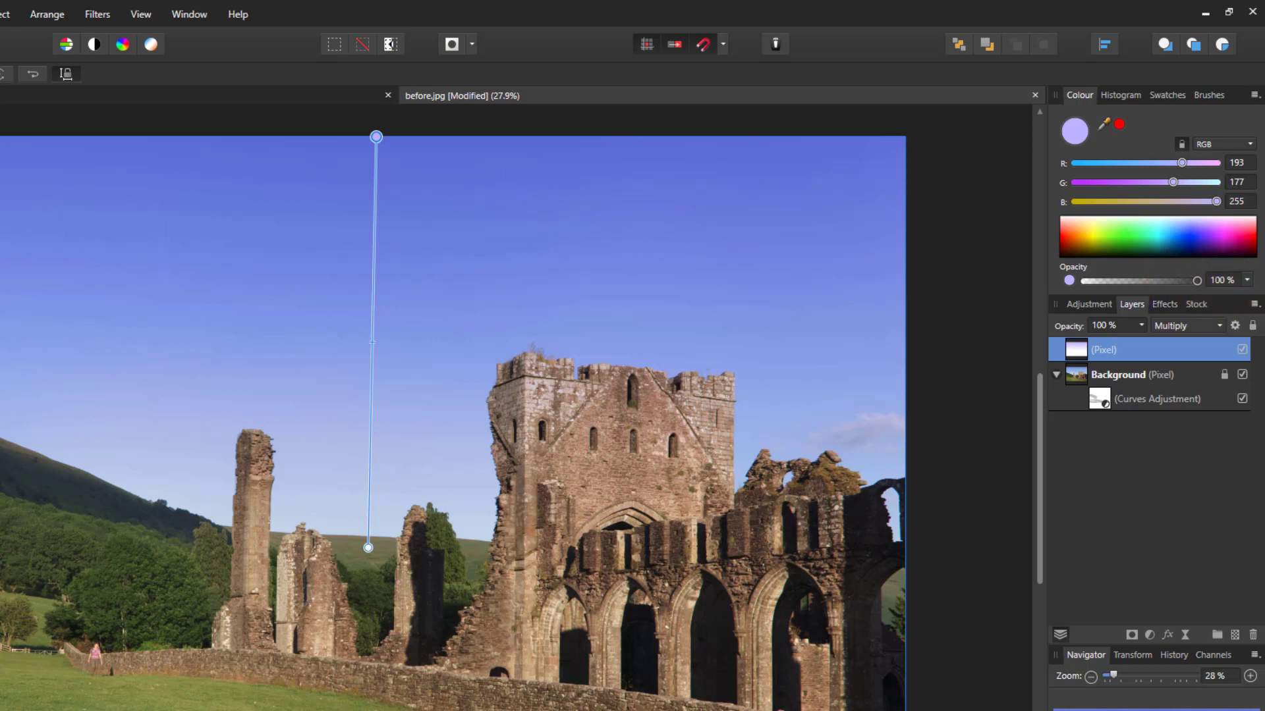
key(v)
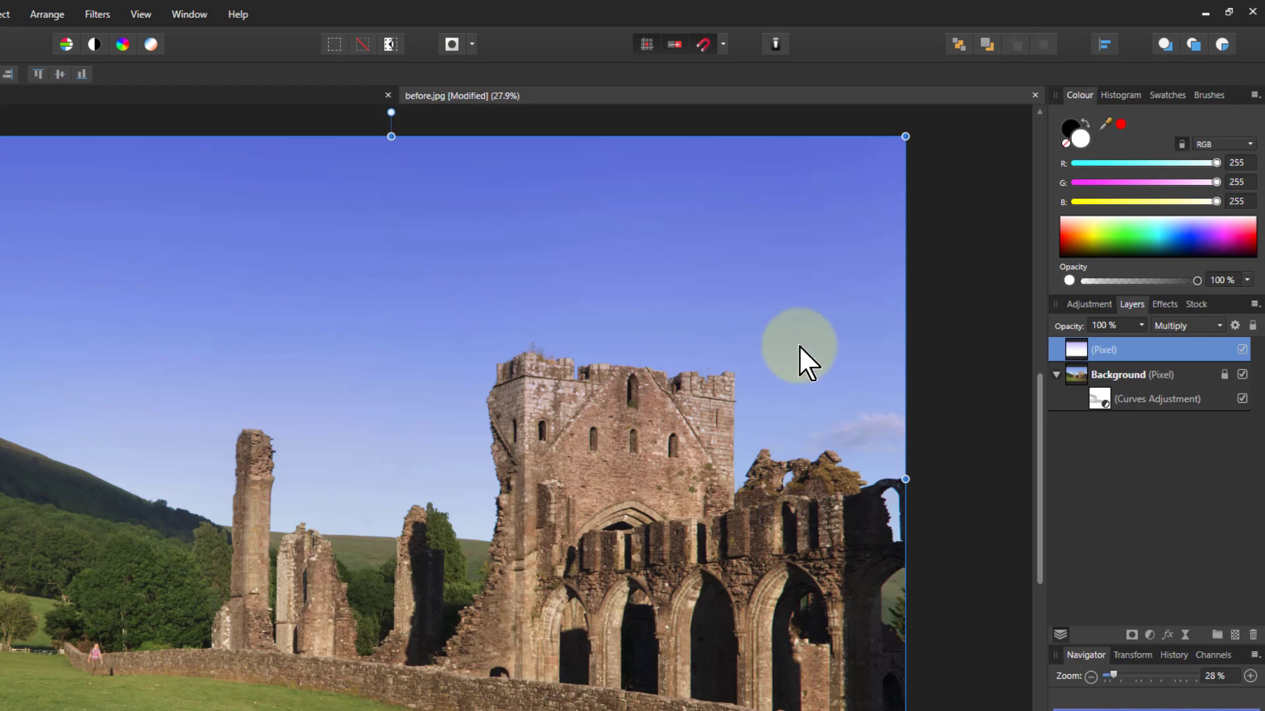
- Browse people stock photos and drop the figure photo onto the canvas
click(1195, 304)
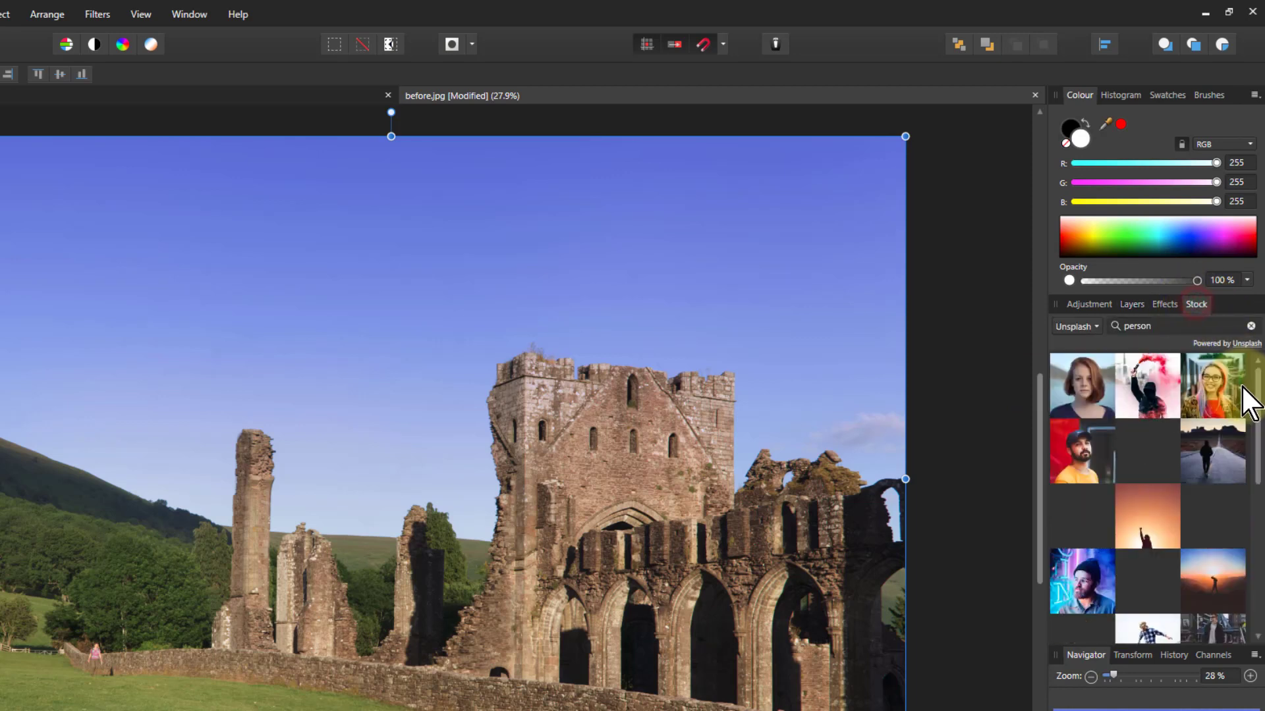
click(1177, 330)
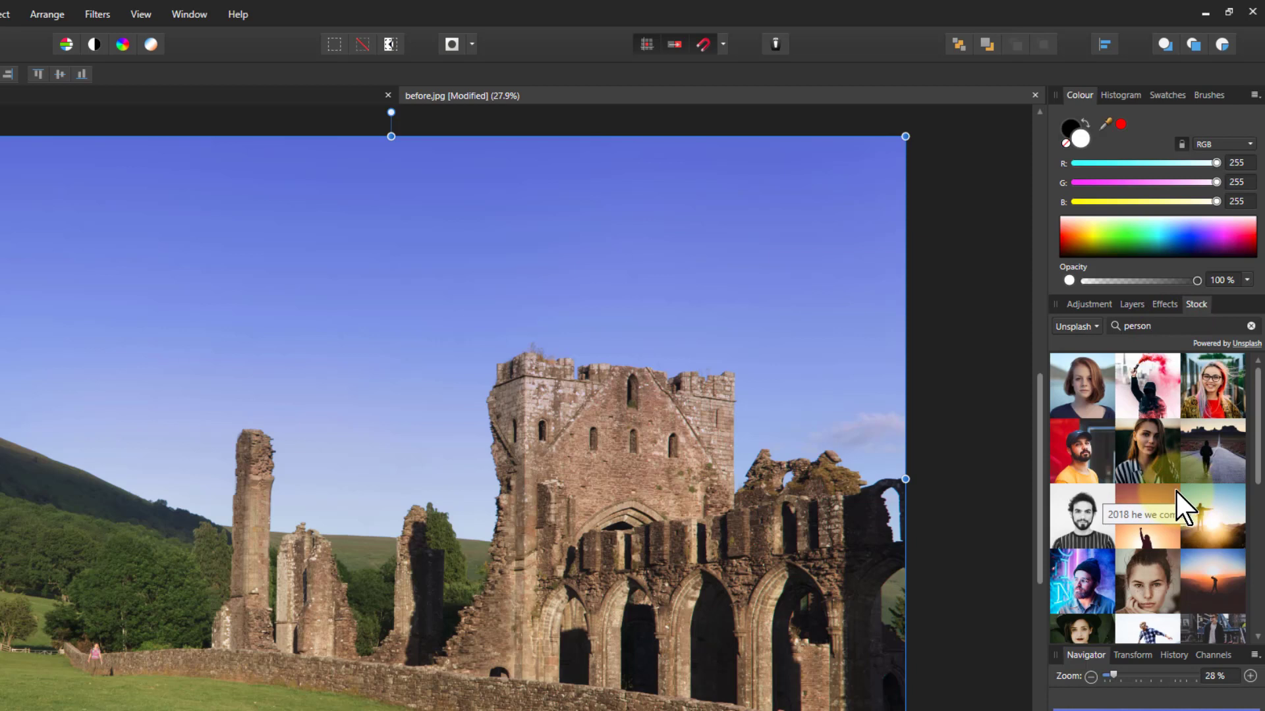
scroll(1171, 495, down, 3)
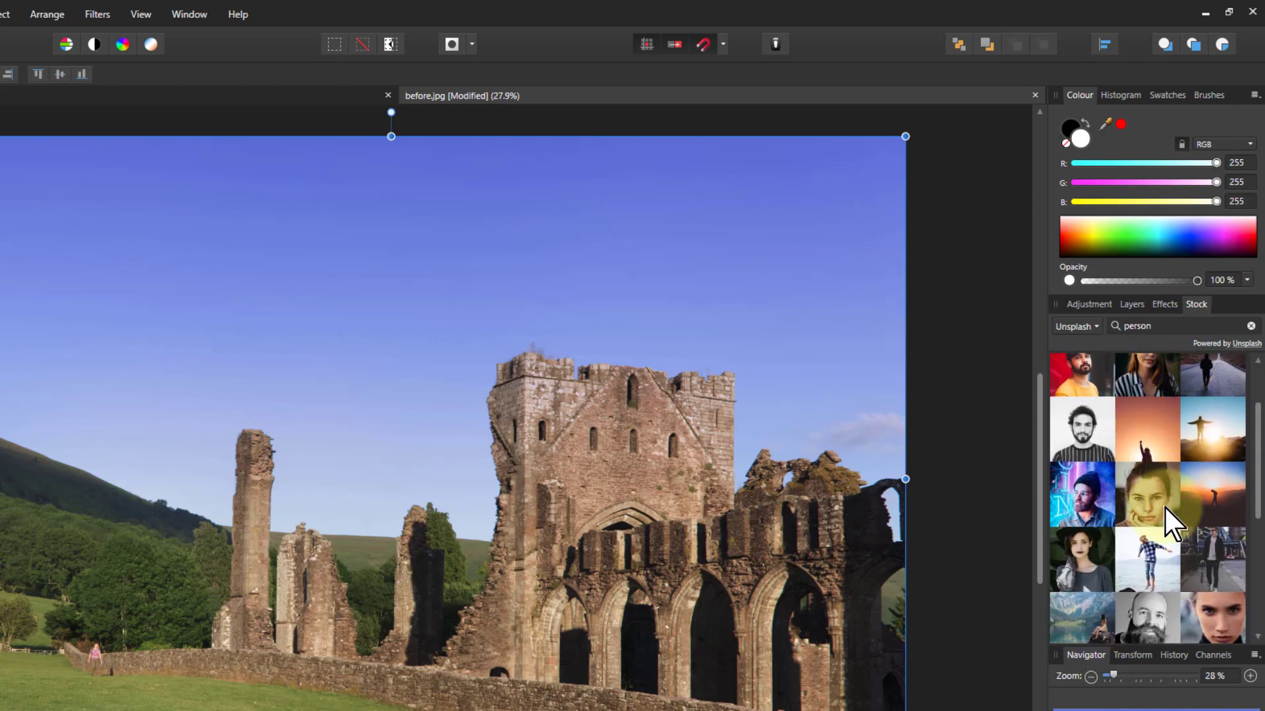
drag(1158, 567, 282, 399)
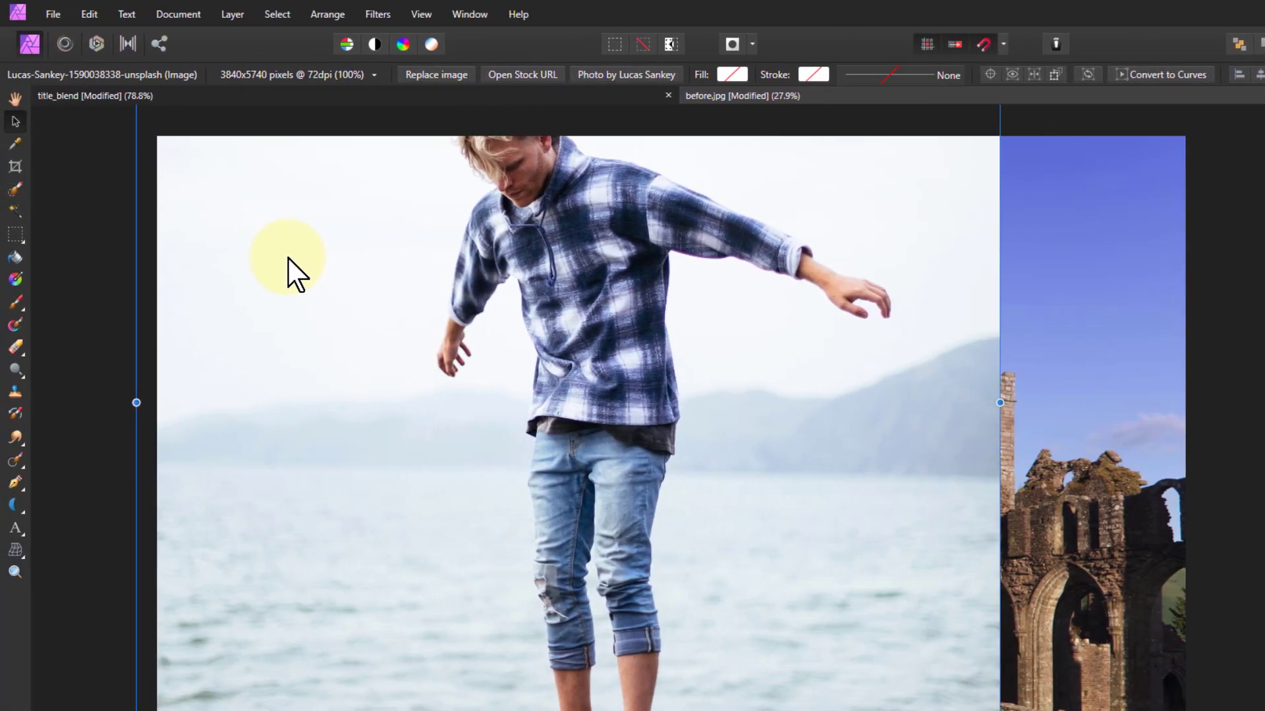
- Shrink the placed figure photo to a small size in the sky
scroll(144, 255, down, 5)
scroll(293, 267, down, 3)
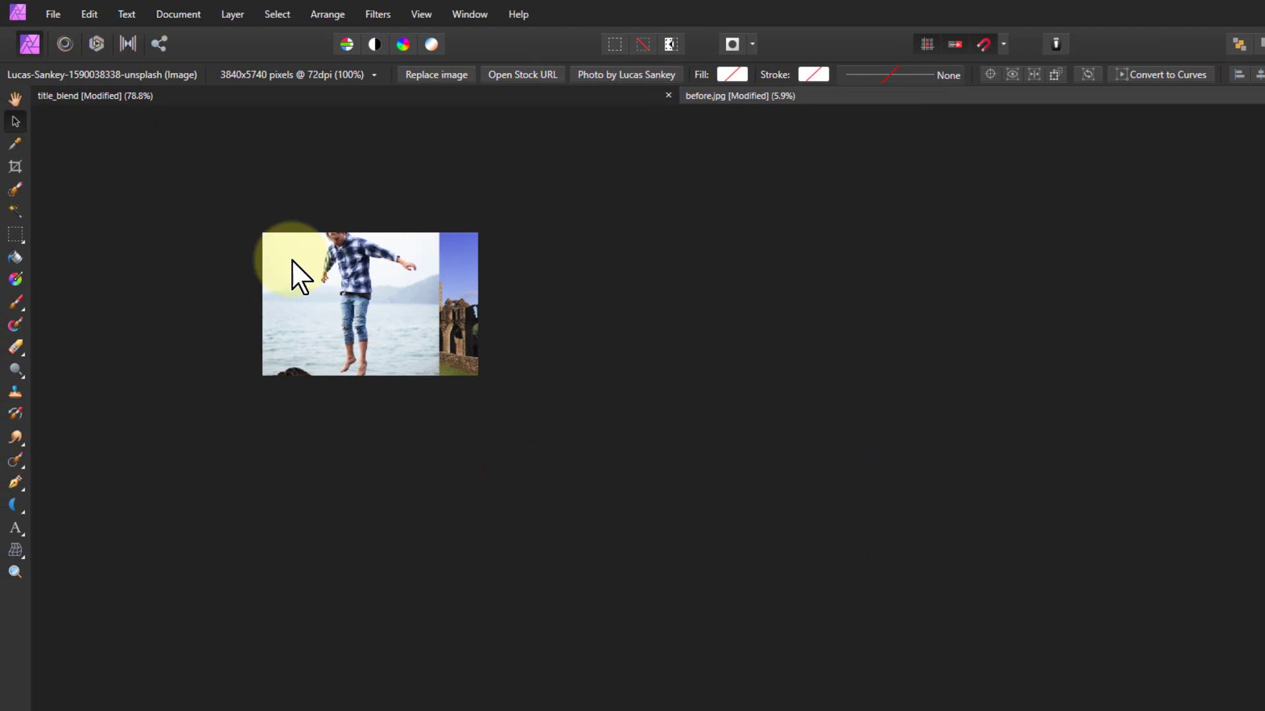
scroll(277, 226, up, 3)
drag(257, 250, 368, 371)
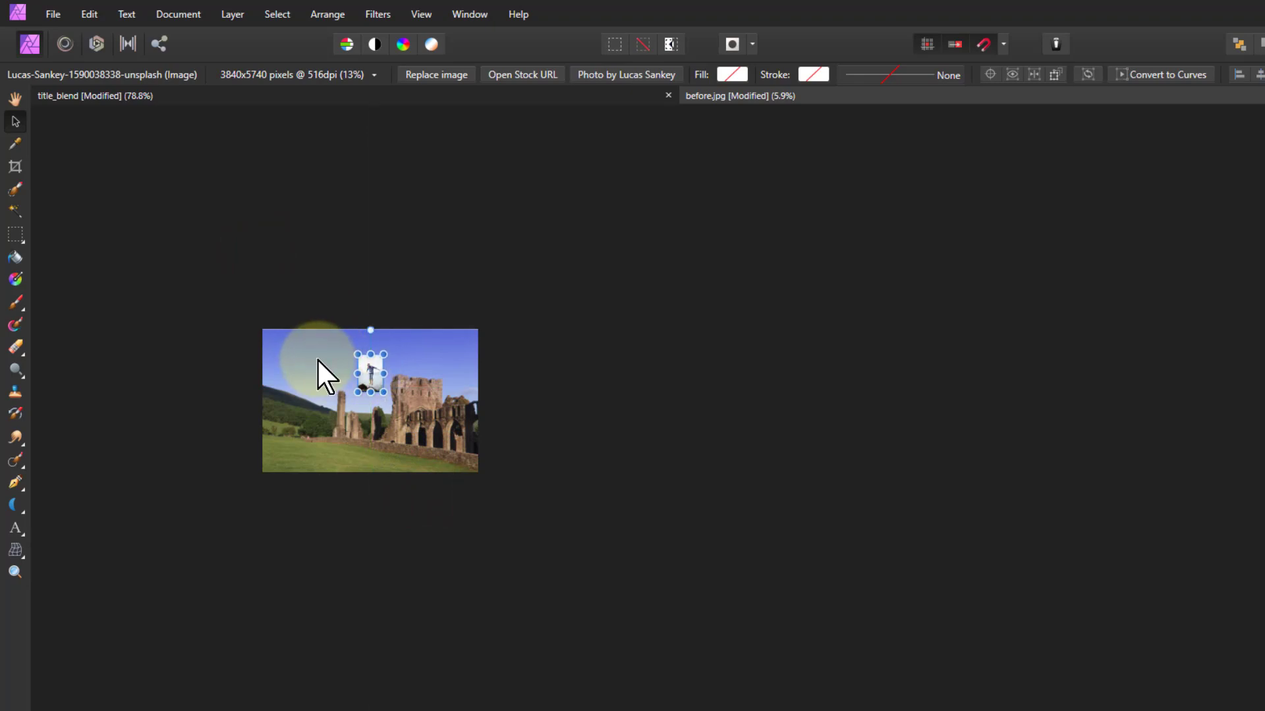
scroll(318, 358, up, 5)
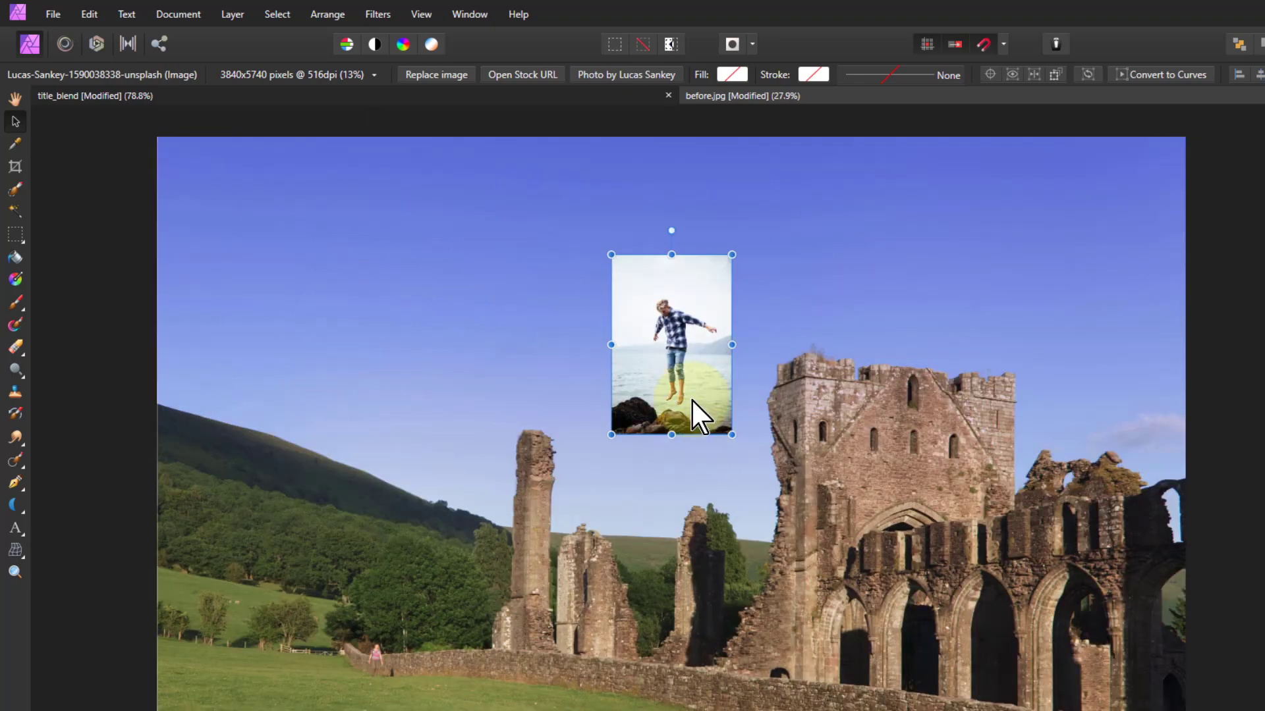
scroll(655, 276, up, 5)
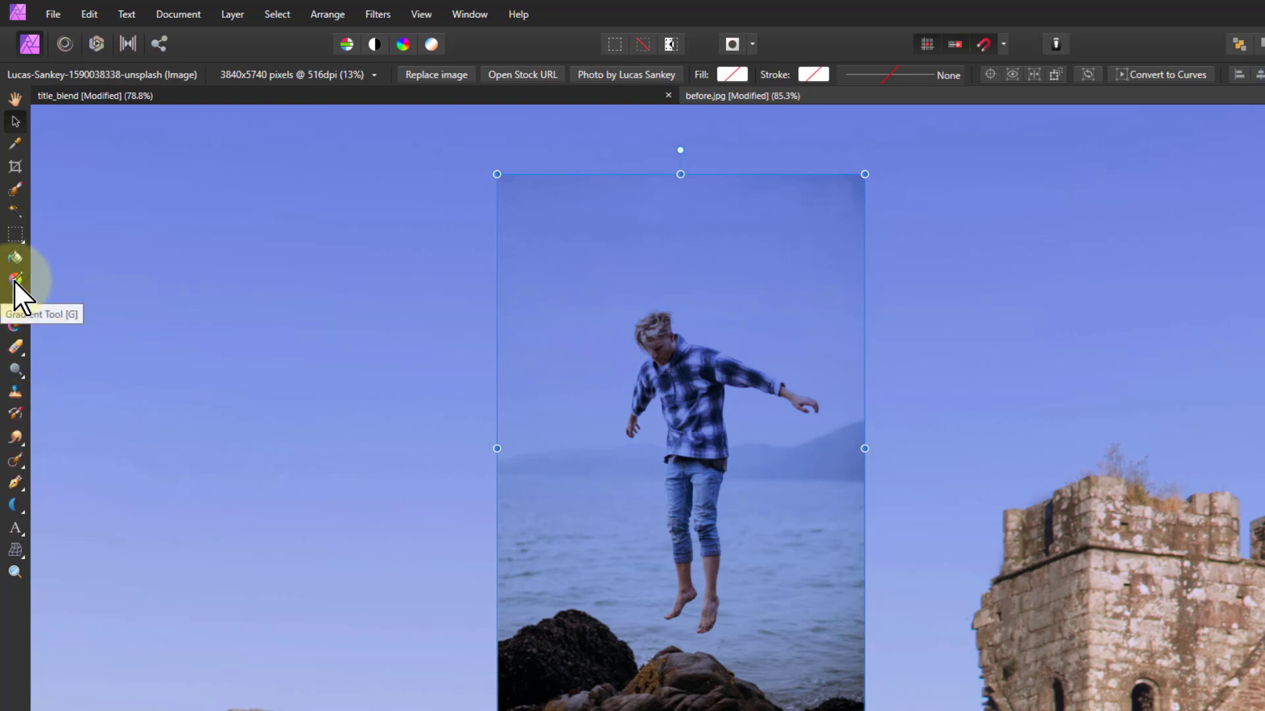
- Erase the sea, rocks and sky around the jumping person with the Erase Brush
click(16, 346)
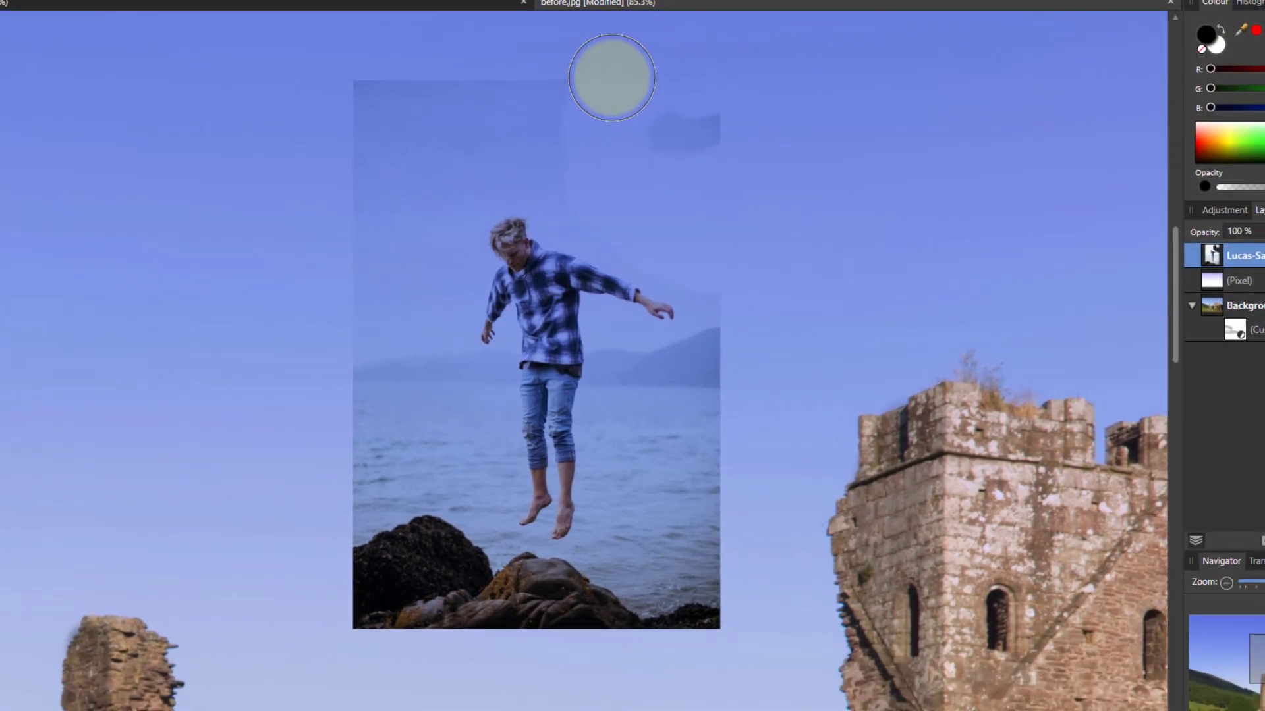
mouse_move(612, 78)
mouse_down()
mouse_move(694, 131)
mouse_move(567, 150)
mouse_move(481, 102)
mouse_move(368, 125)
mouse_move(364, 149)
mouse_move(580, 70)
mouse_move(567, 131)
mouse_move(387, 209)
mouse_move(364, 265)
mouse_move(368, 306)
mouse_move(407, 322)
mouse_move(423, 379)
mouse_move(445, 384)
mouse_move(449, 431)
mouse_move(423, 504)
mouse_move(351, 530)
mouse_move(412, 579)
mouse_move(414, 561)
mouse_move(369, 549)
mouse_move(339, 359)
mouse_move(400, 420)
mouse_move(416, 638)
mouse_move(358, 669)
mouse_move(385, 627)
mouse_move(448, 612)
mouse_move(443, 535)
mouse_move(468, 458)
mouse_move(465, 397)
mouse_move(460, 581)
mouse_move(697, 622)
mouse_move(687, 610)
mouse_move(494, 667)
mouse_move(663, 578)
mouse_move(635, 508)
mouse_move(602, 585)
mouse_move(643, 483)
mouse_move(629, 358)
mouse_move(694, 518)
mouse_move(723, 491)
mouse_move(717, 368)
mouse_move(738, 285)
mouse_move(705, 379)
mouse_up()
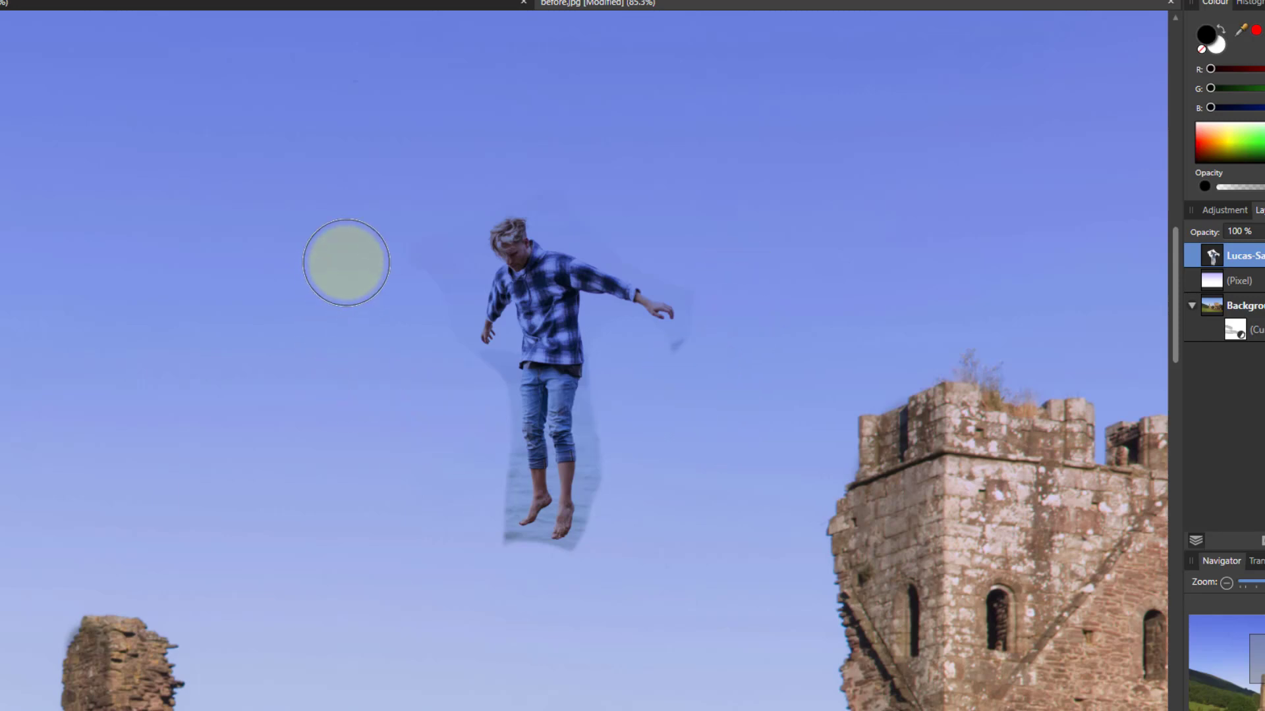
click(416, 226)
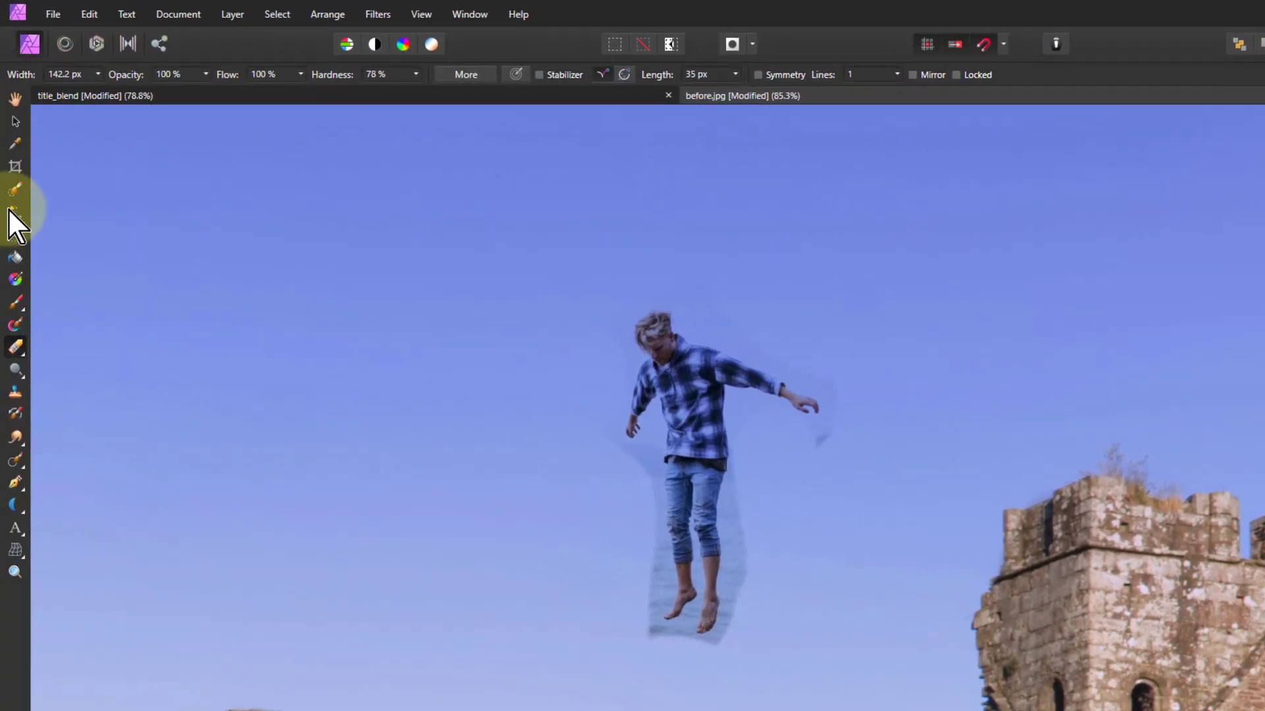
- Shrink the figure, stand it on the tall left pillar, and fit the photo to the window
click(16, 123)
drag(618, 463, 237, 415)
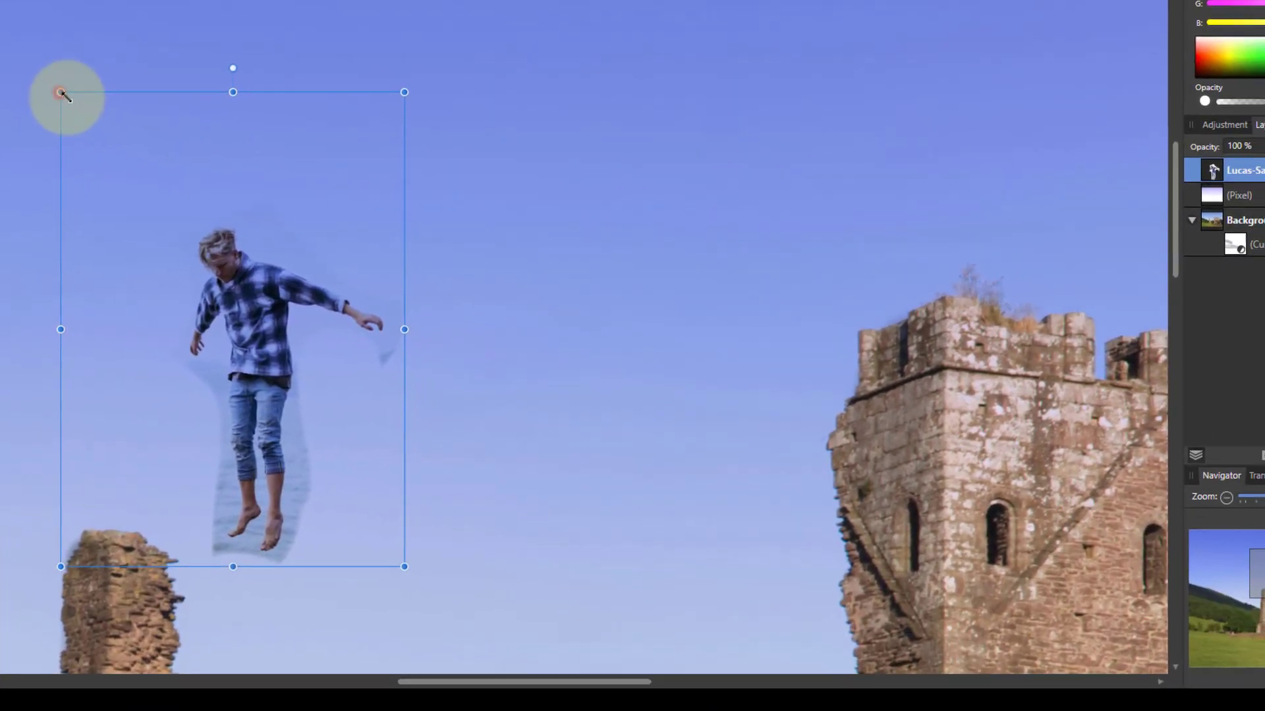
drag(61, 93, 298, 371)
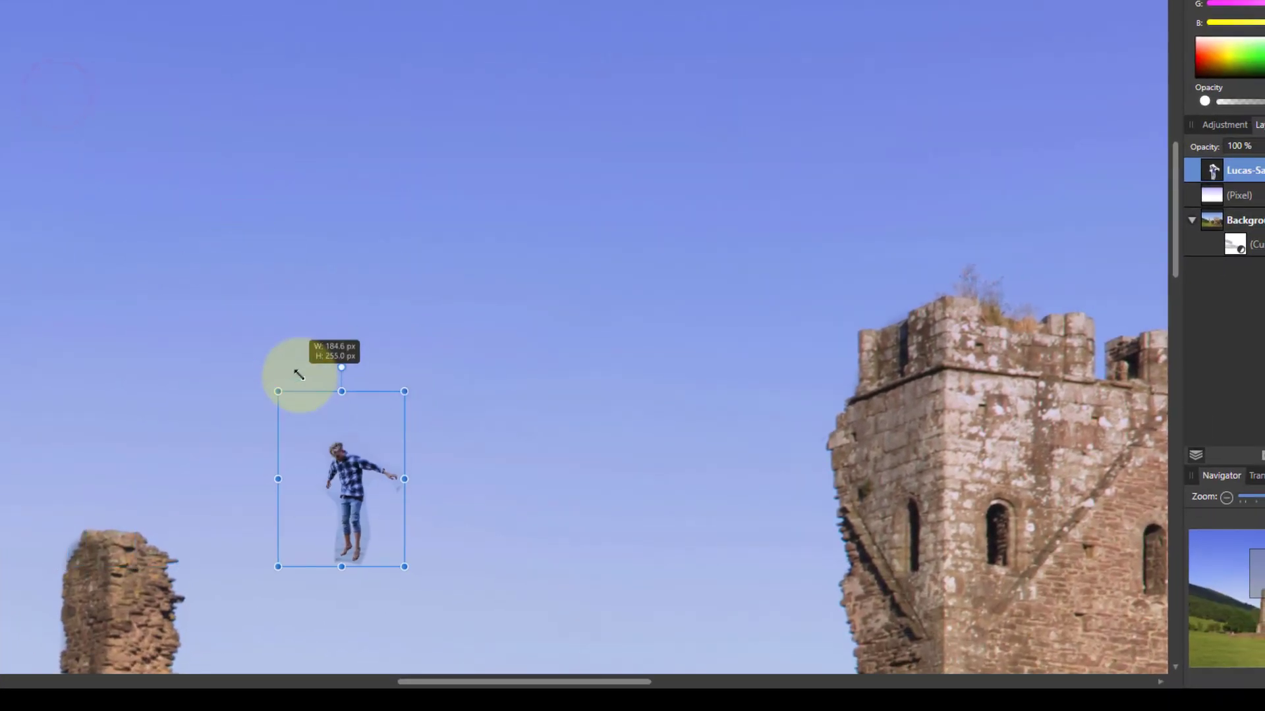
scroll(165, 495, down, 1)
scroll(165, 496, down, 3)
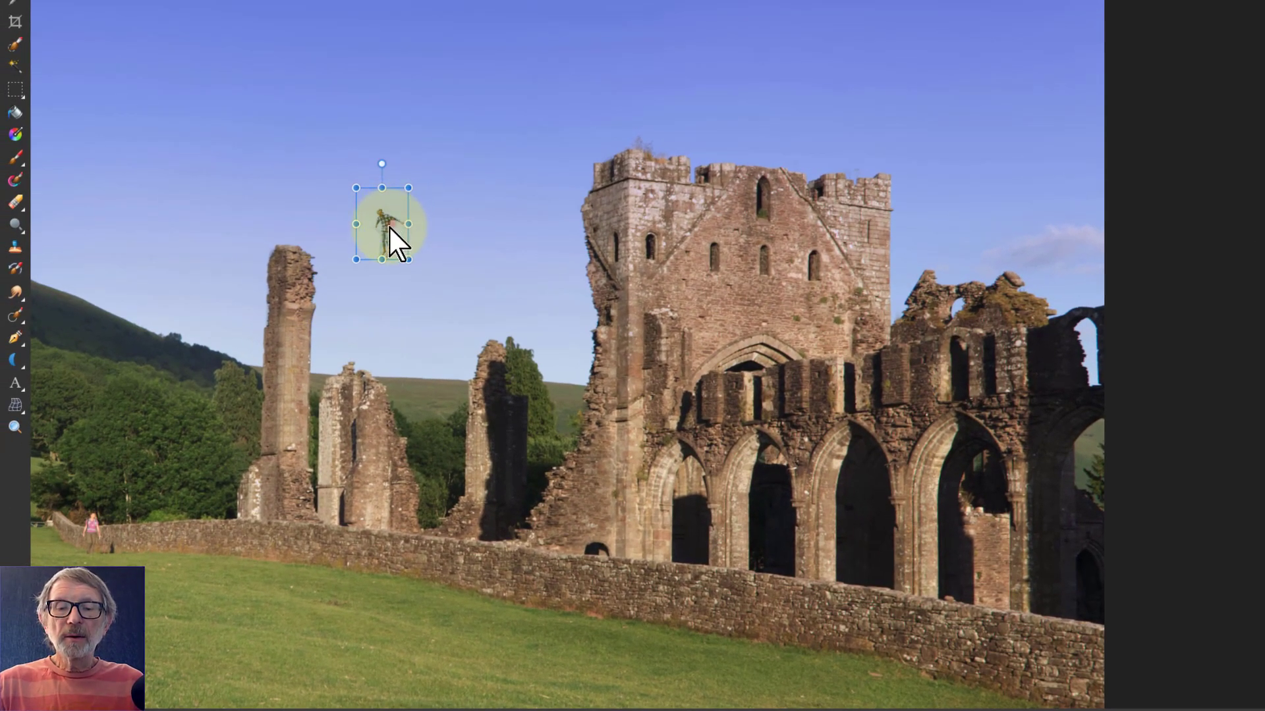
drag(390, 232, 285, 230)
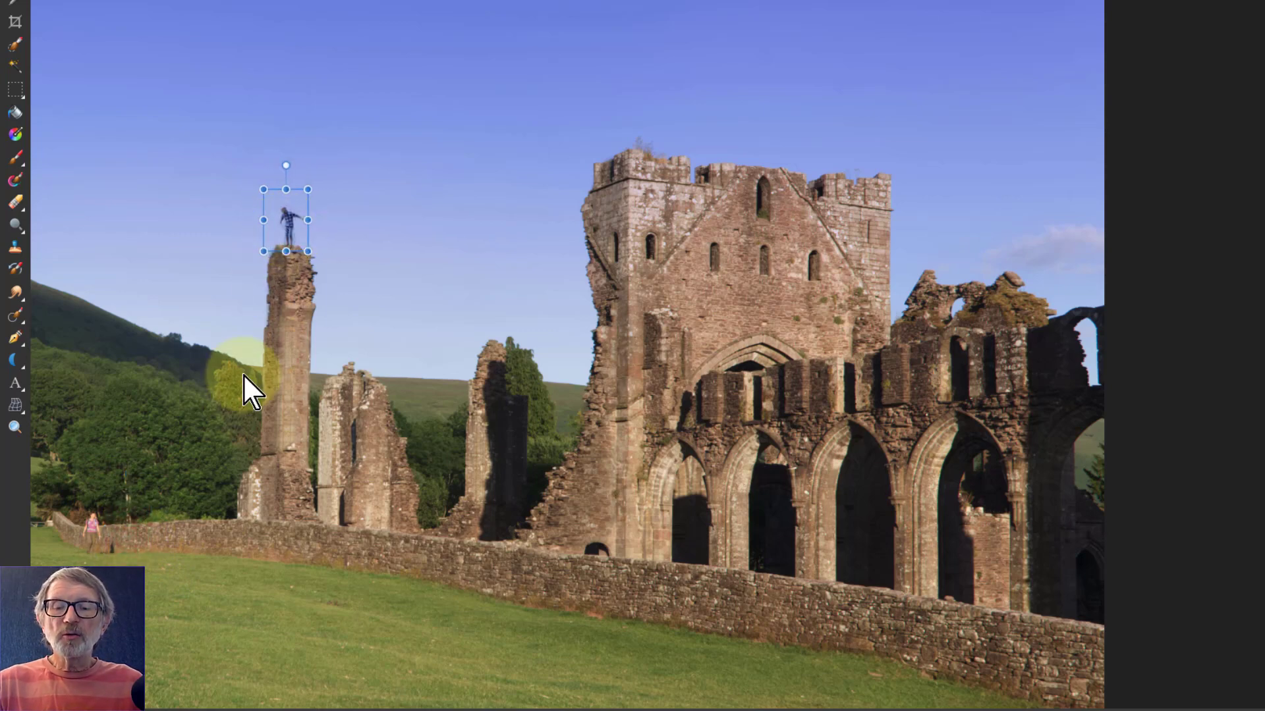
key(ctrl+0)
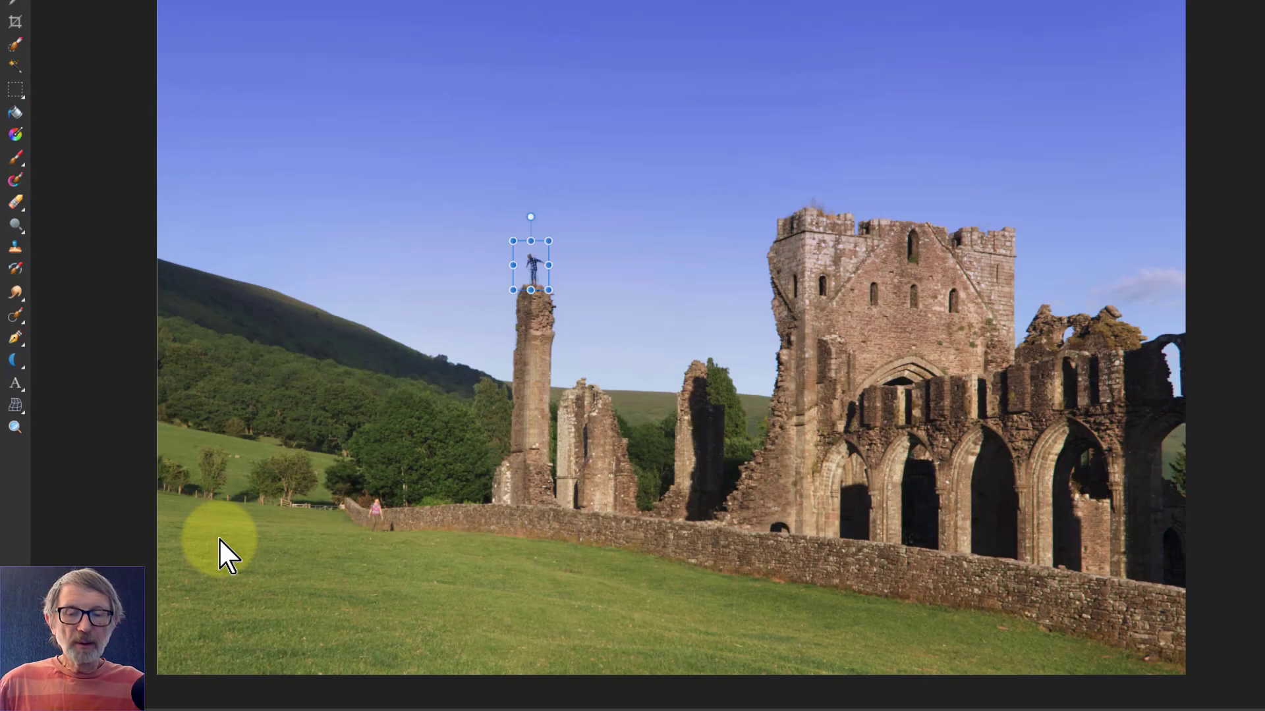
key(h)
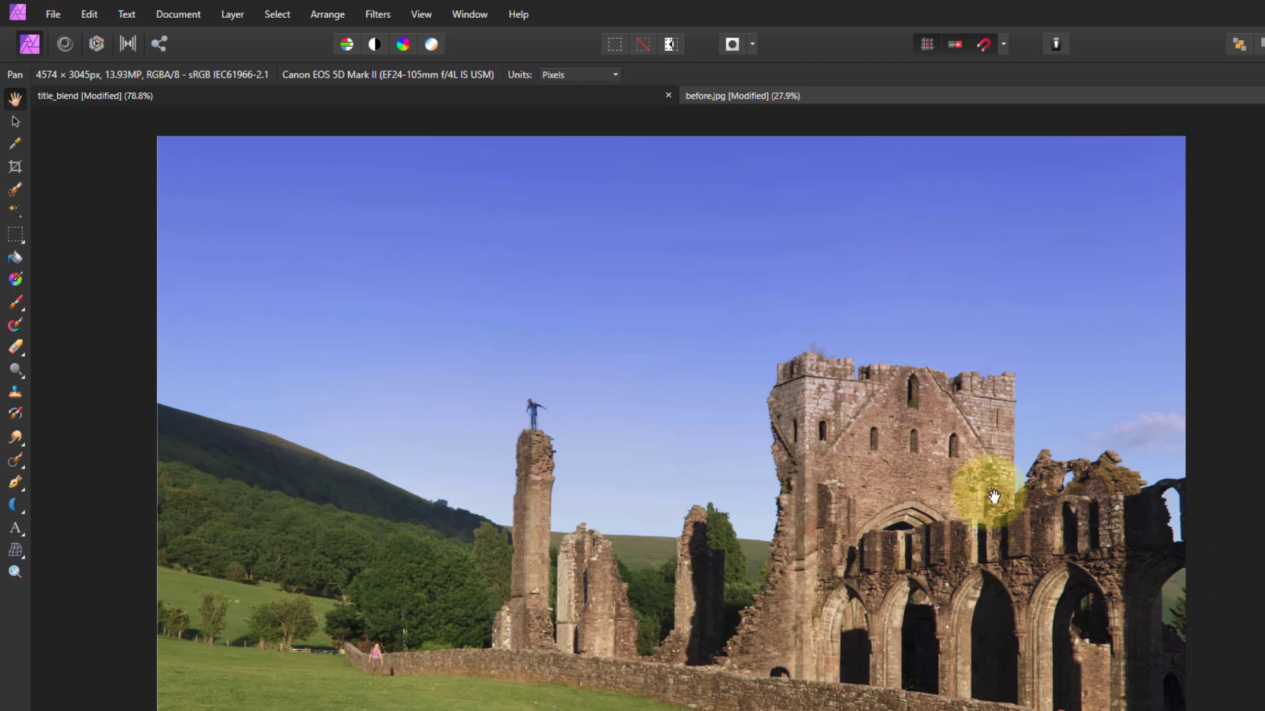
- Add a new fill layer from the Layer menu, colour it red, and blend it with Multiply
click(232, 14)
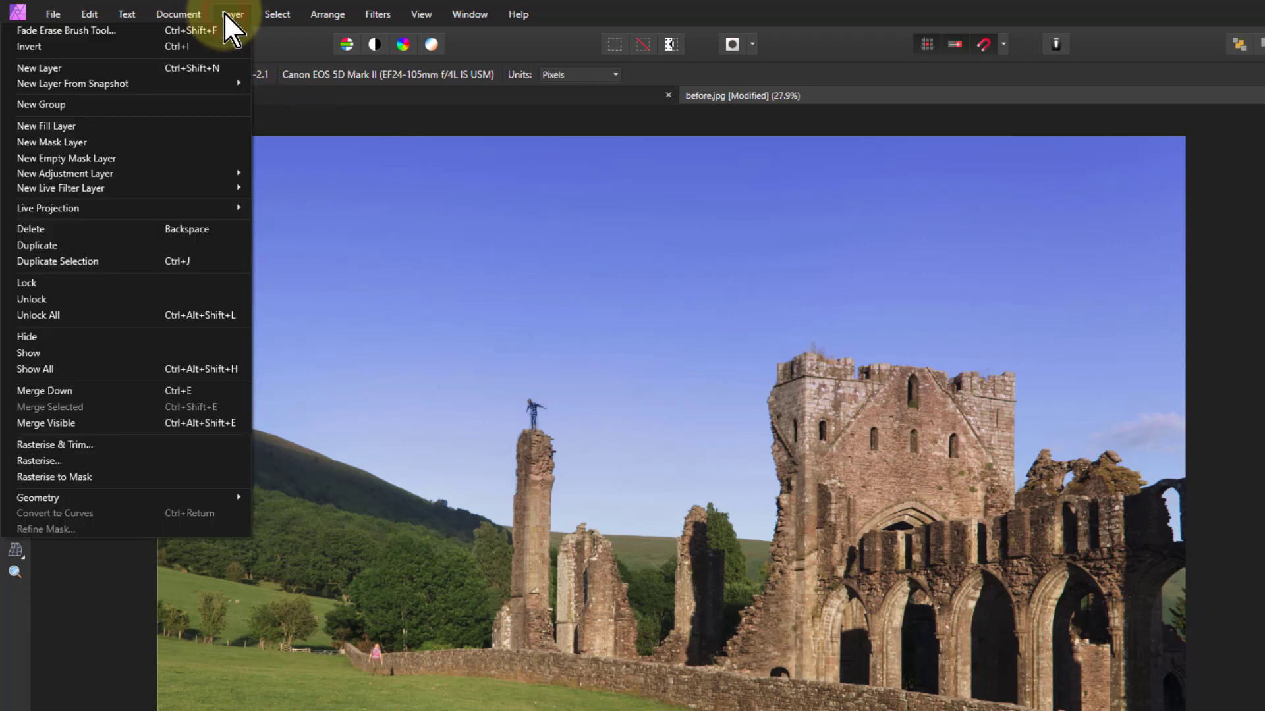
click(170, 128)
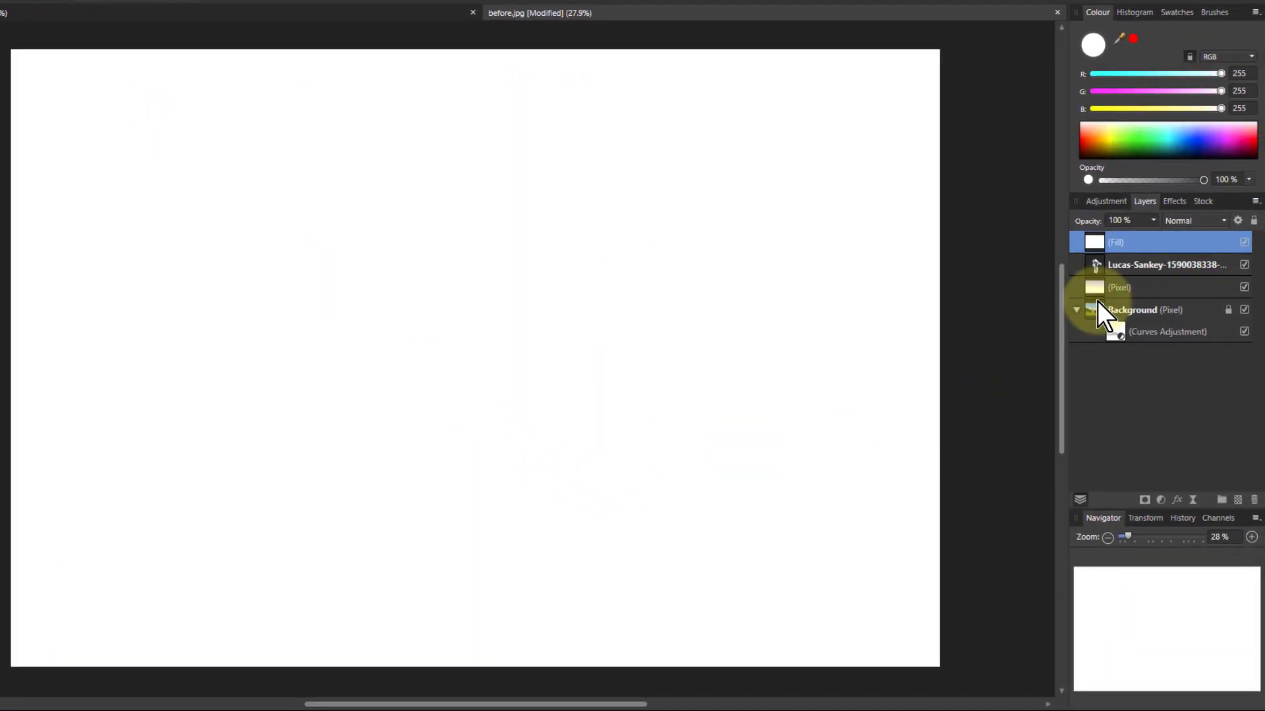
click(1132, 40)
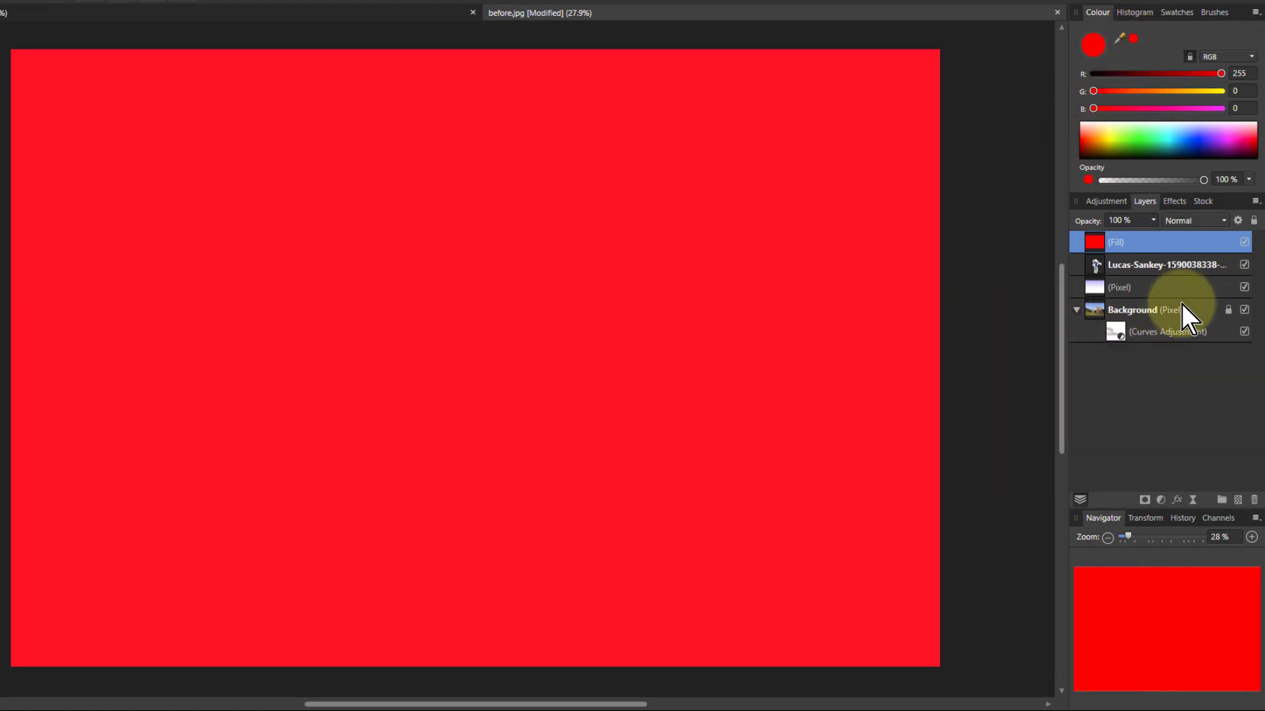
click(1195, 221)
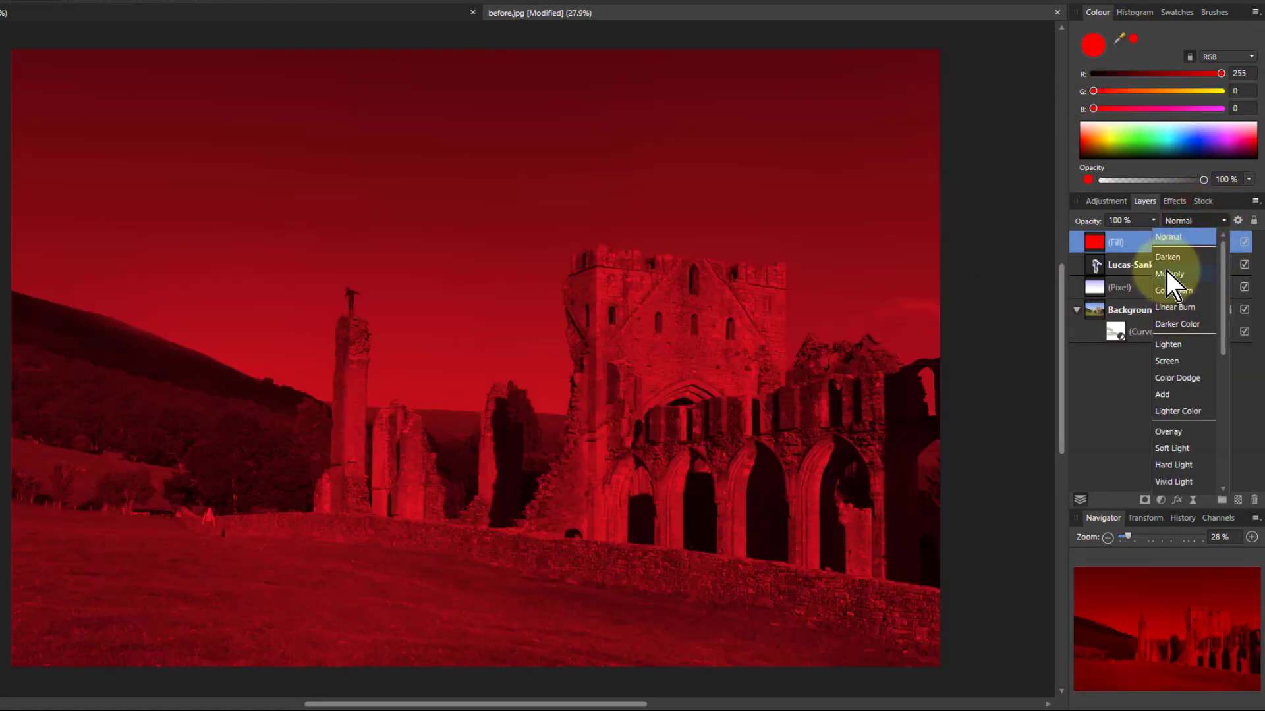
click(1168, 270)
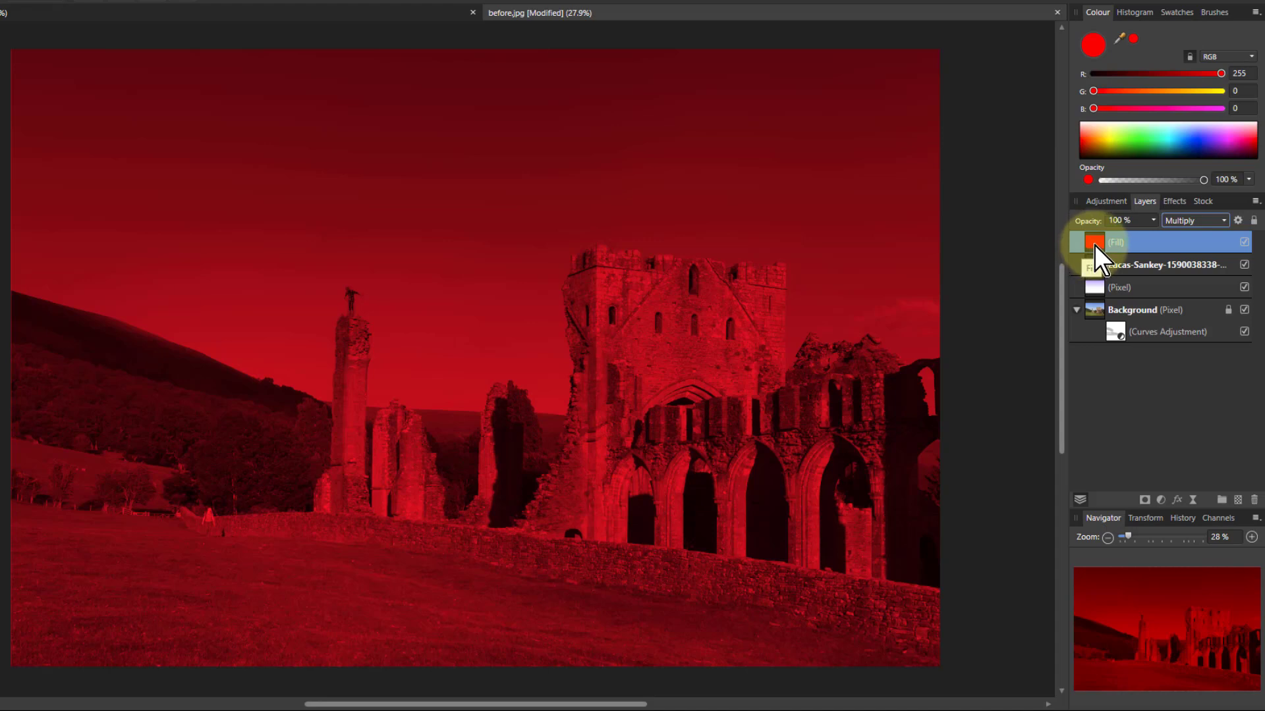
- Recolour the fill to orange (255, 150, 49) and set its opacity to 34%
click(1153, 220)
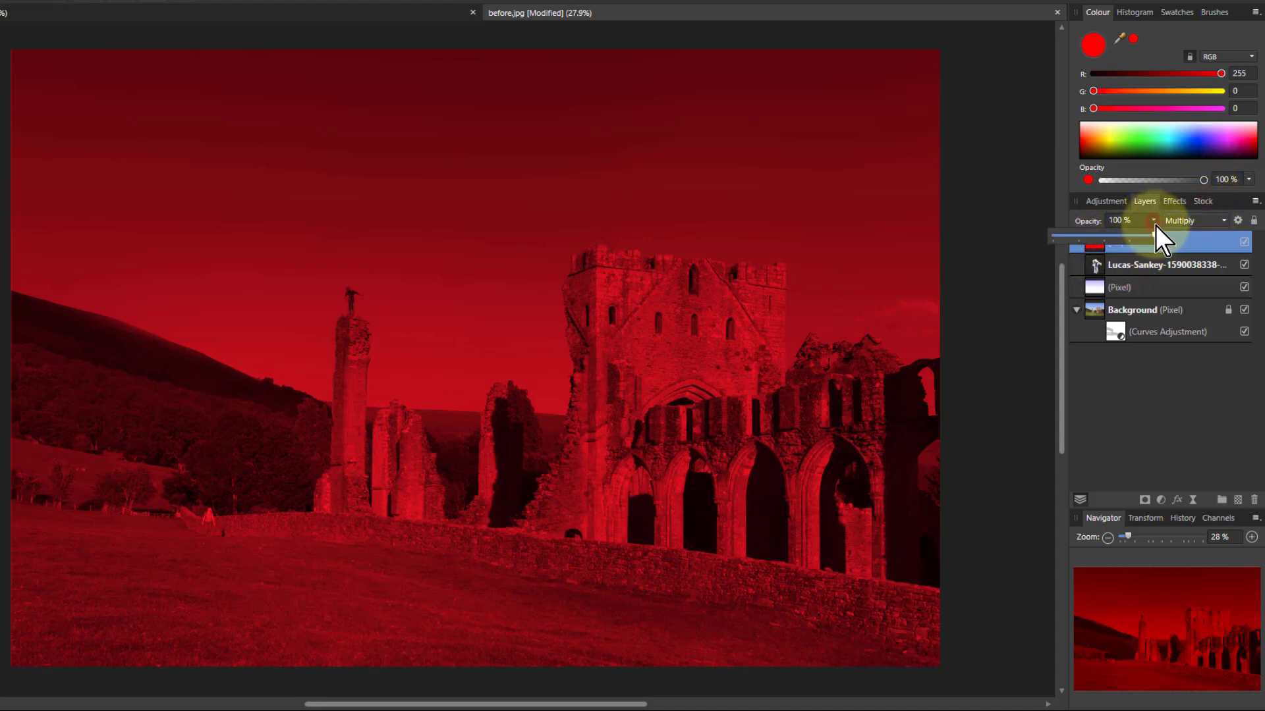
drag(1154, 233, 1081, 255)
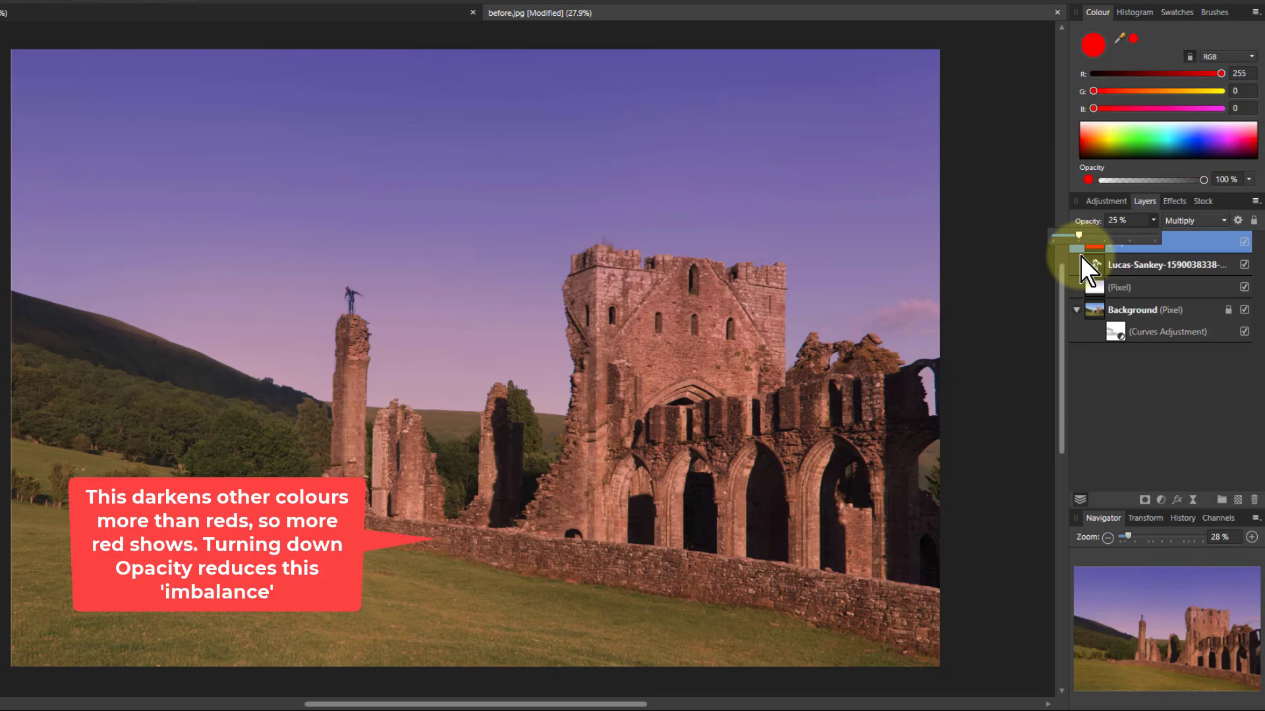
drag(1078, 256, 1078, 257)
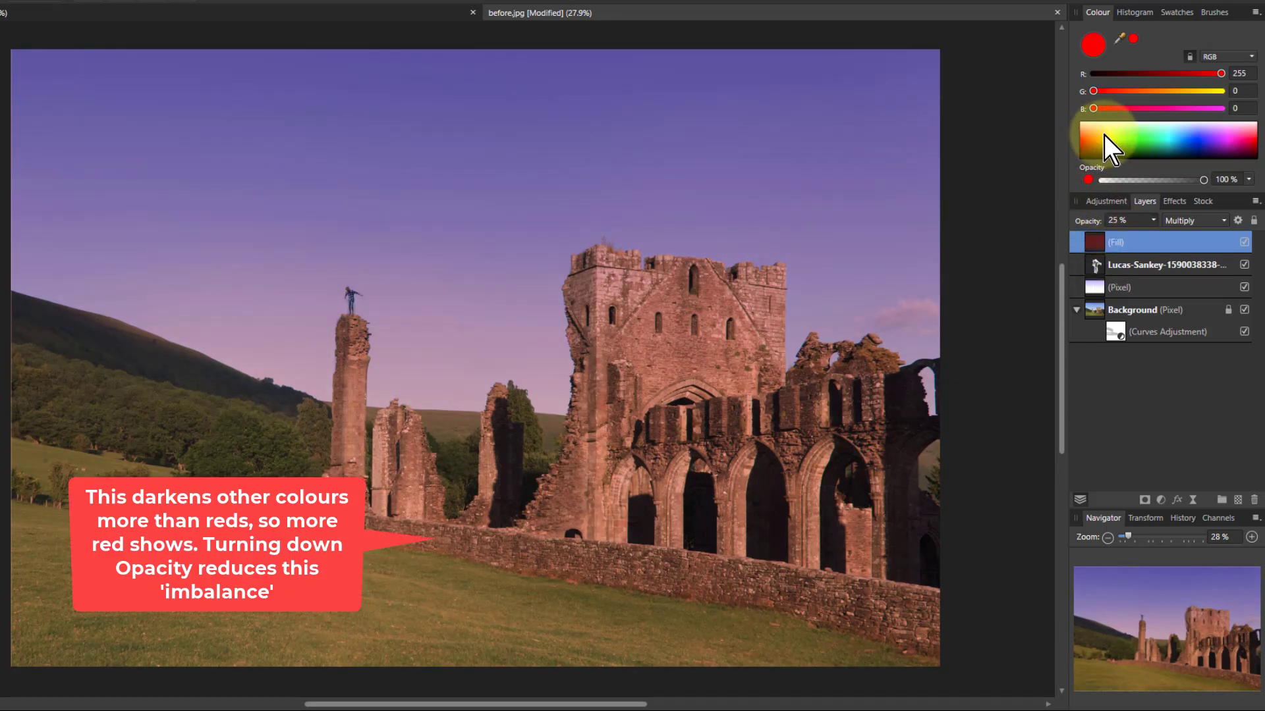
drag(1104, 134, 1093, 137)
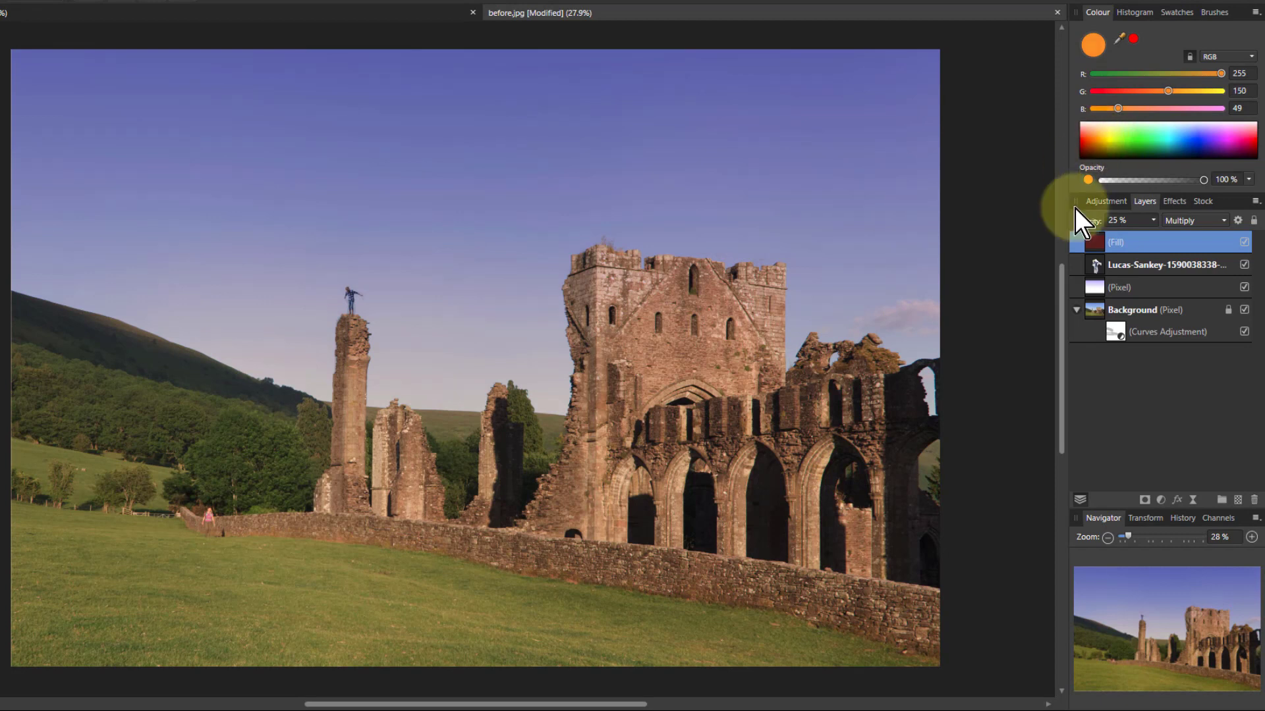
click(1153, 223)
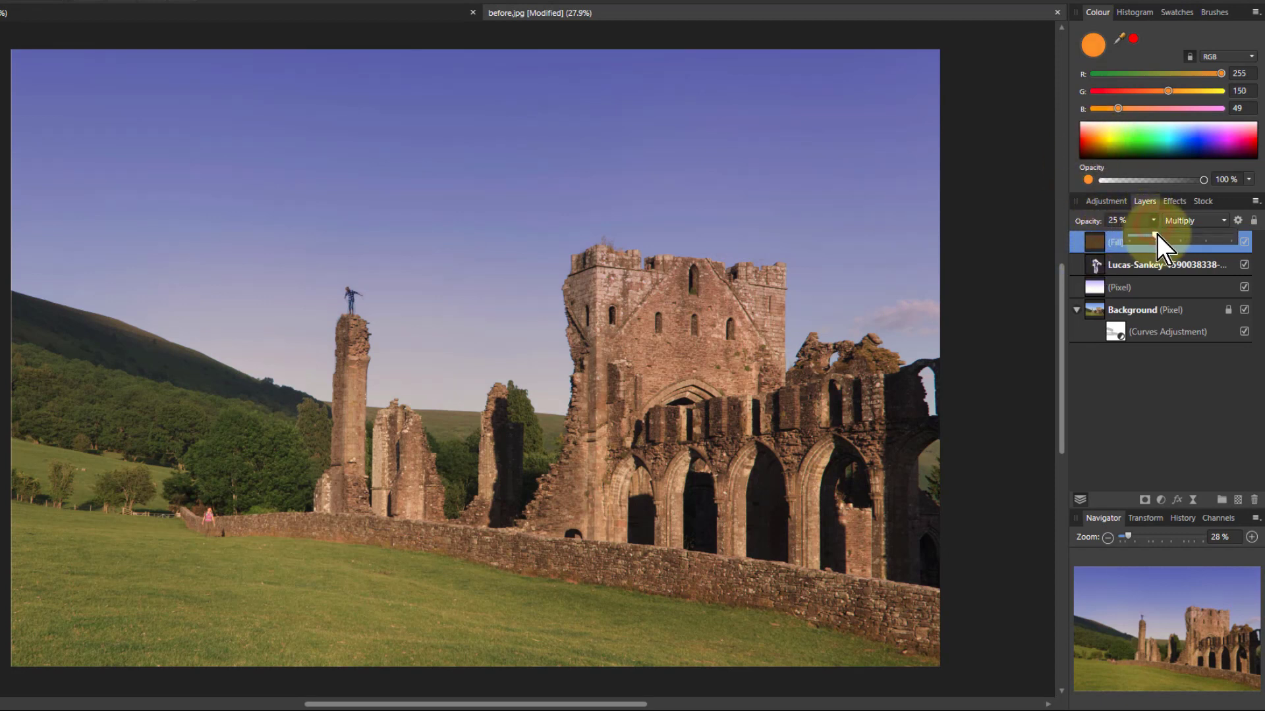
drag(1164, 237, 1164, 239)
click(1120, 429)
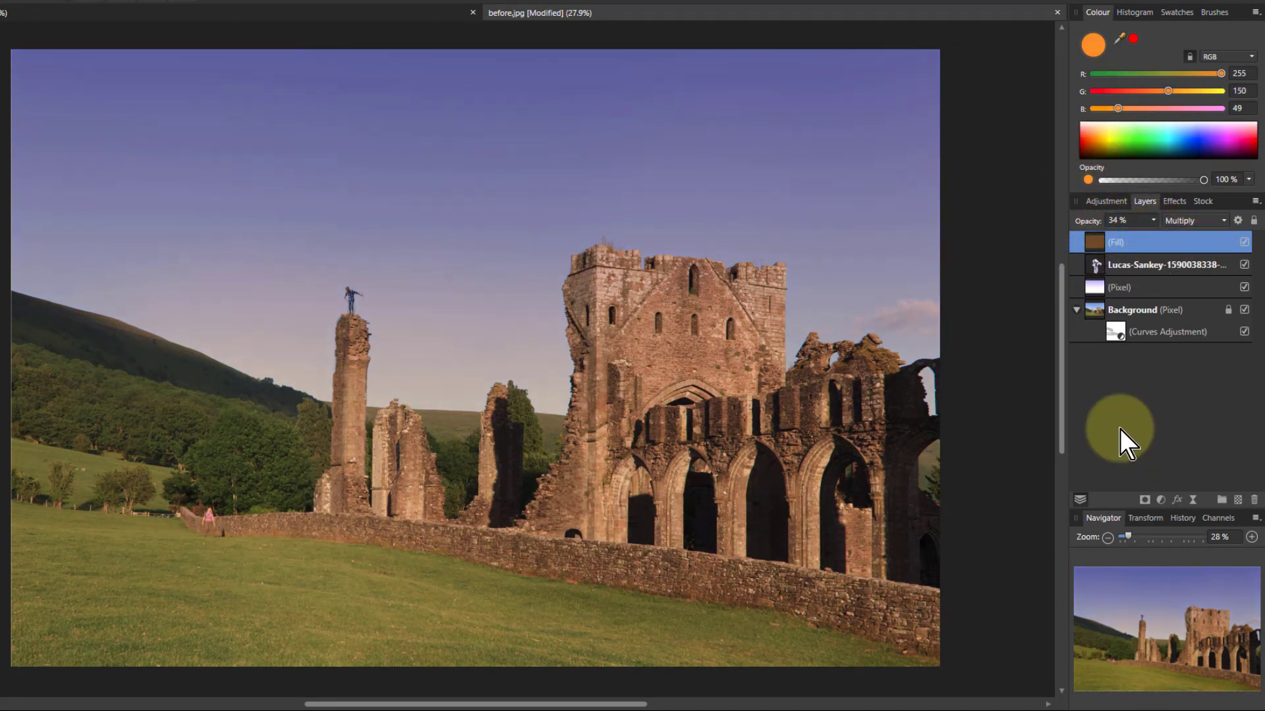